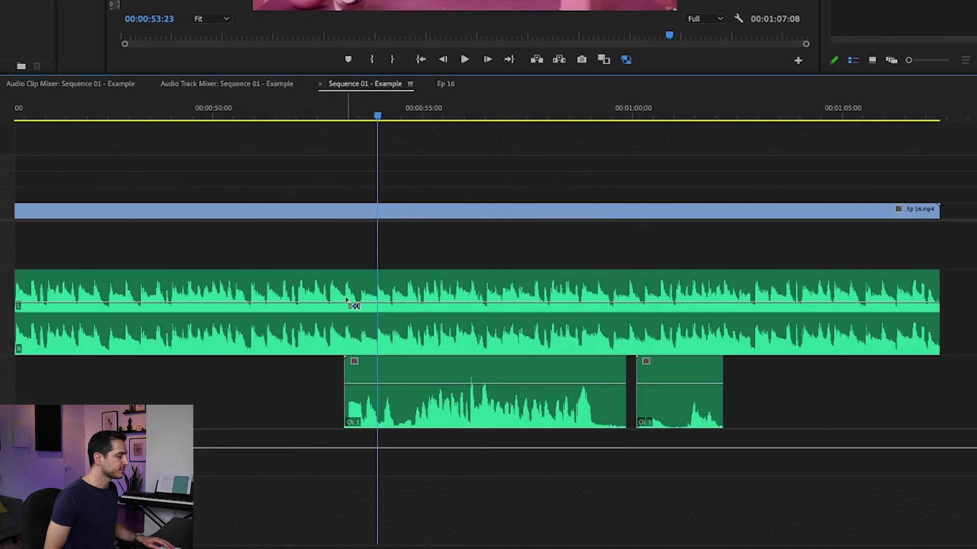
- Keyframe the music clip and dip it to about -6.2 dB under the dialogue, then select all clips
{"action": "left_click", "coordinate": [329, 303], "text": "ctrl"}
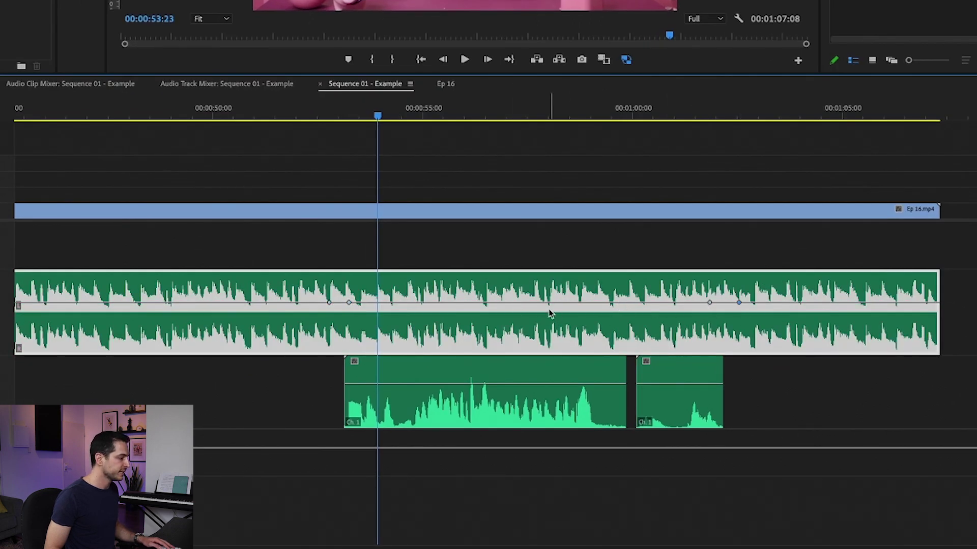
{"action": "left_click_drag", "start_coordinate": [539, 305], "coordinate": [539, 316]}
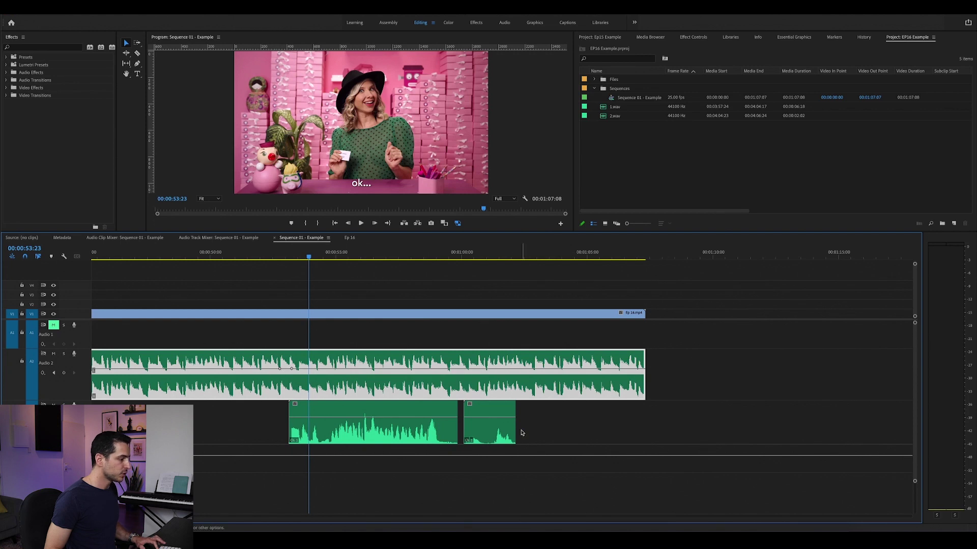
{"action": "key", "text": "ctrl+a"}
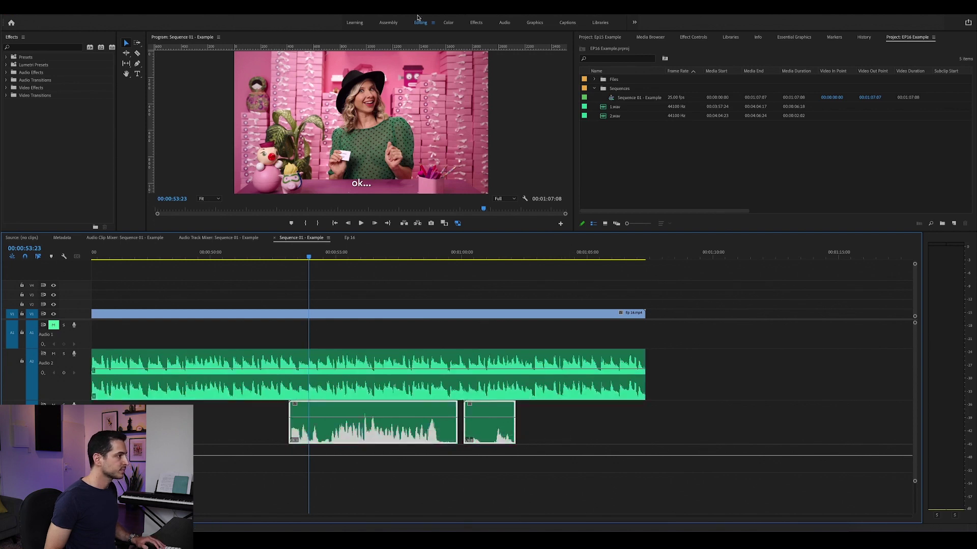
- In the Audio workspace, tag the selected dialogue clips as Dialogue in Essential Sound
{"action": "left_click", "coordinate": [508, 23]}
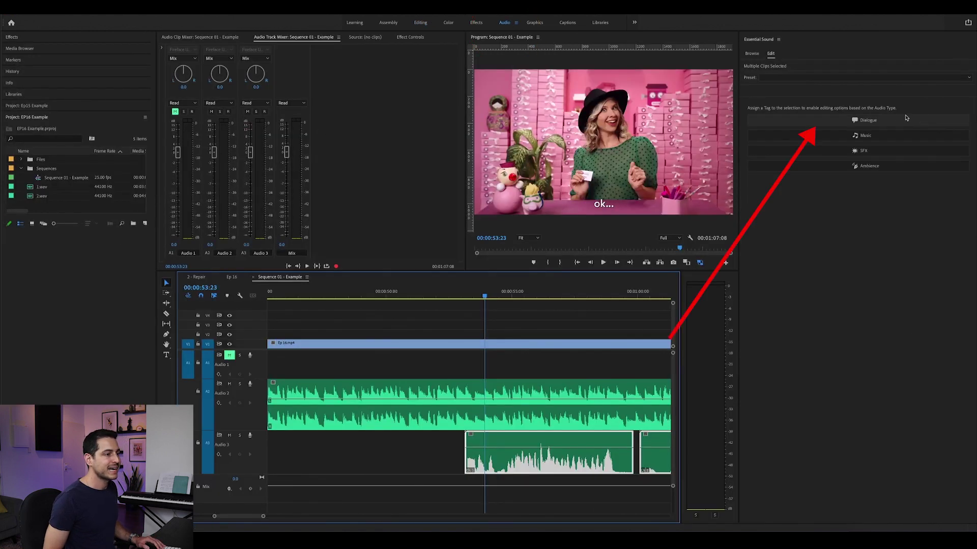
{"action": "left_click", "coordinate": [892, 122]}
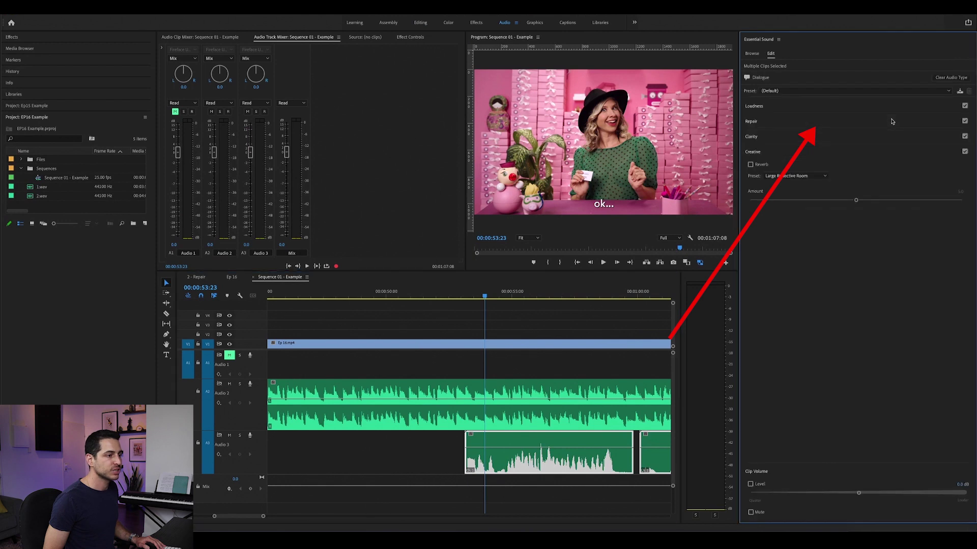
{"action": "scroll", "coordinate": [415, 452], "scroll_direction": "down", "scroll_amount": 3}
- Tag Music.wav as Music, enable Ducking and generate ducking keyframes at −18 dB
{"action": "left_click", "coordinate": [415, 452]}
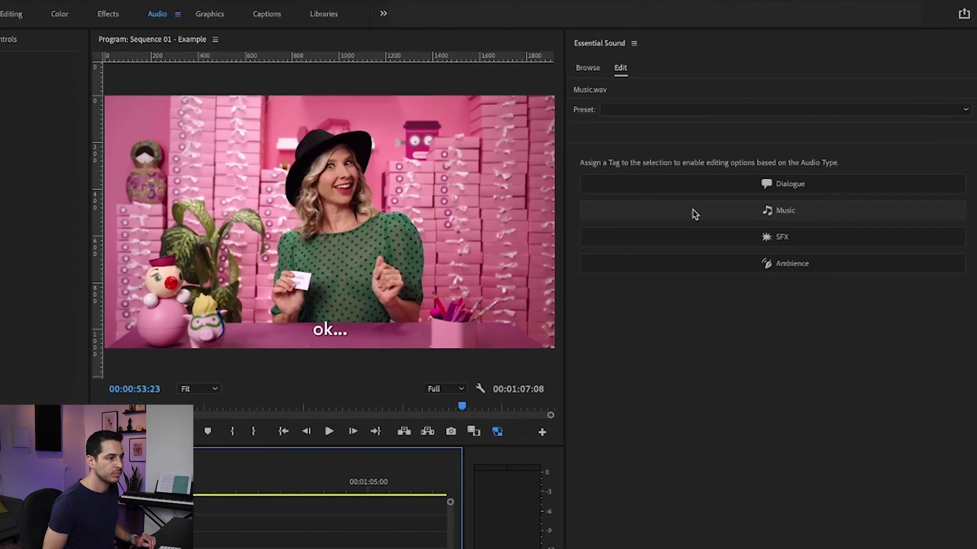
{"action": "left_click", "coordinate": [693, 210]}
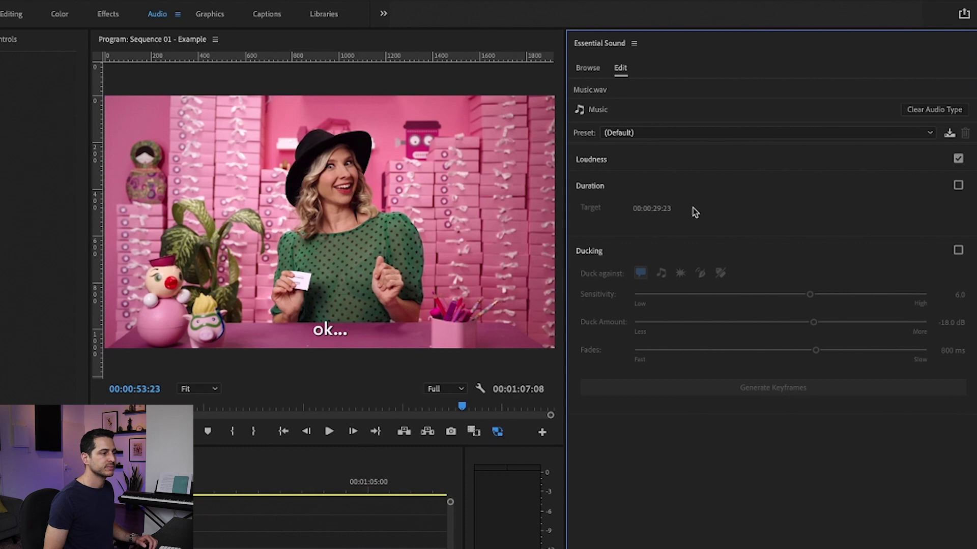
{"action": "left_click", "coordinate": [958, 251]}
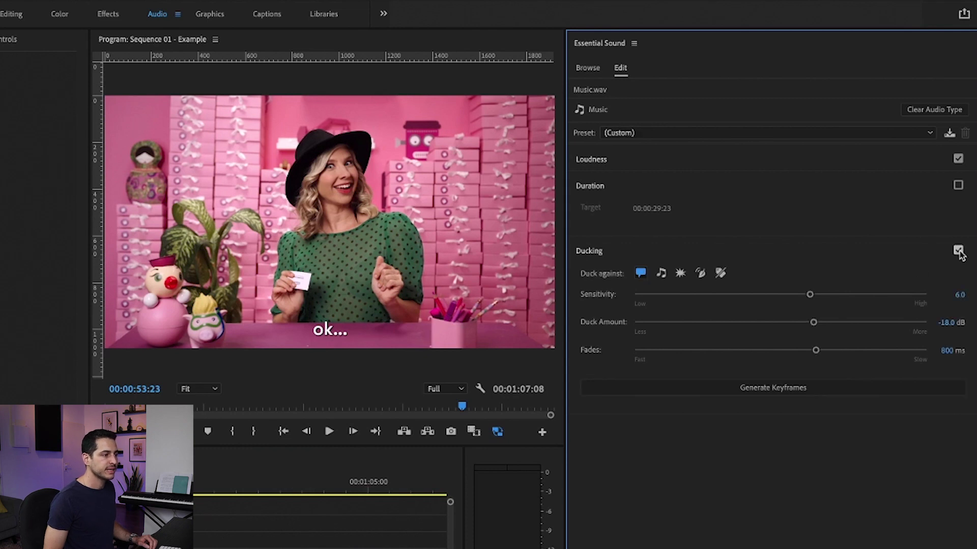
{"action": "left_click", "coordinate": [773, 391]}
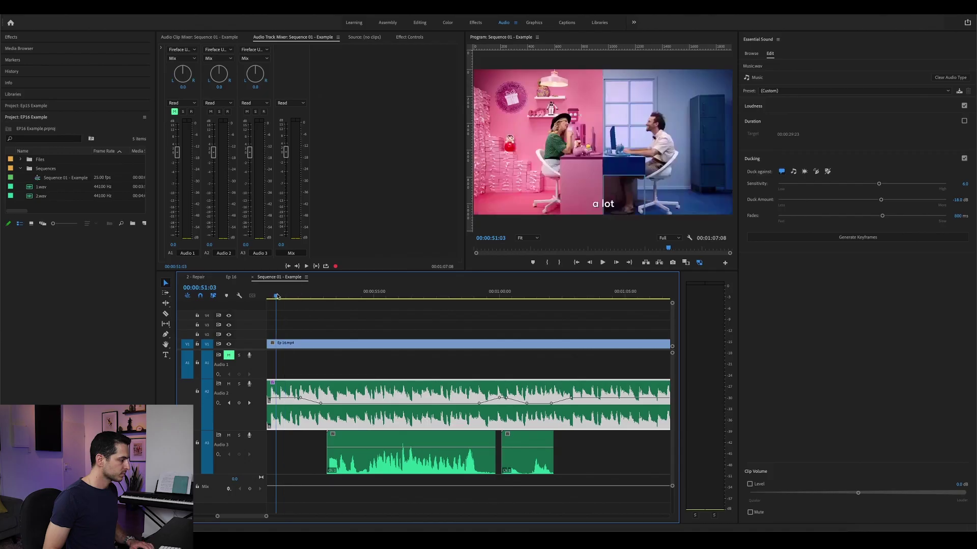
{"action": "key", "text": "space"}
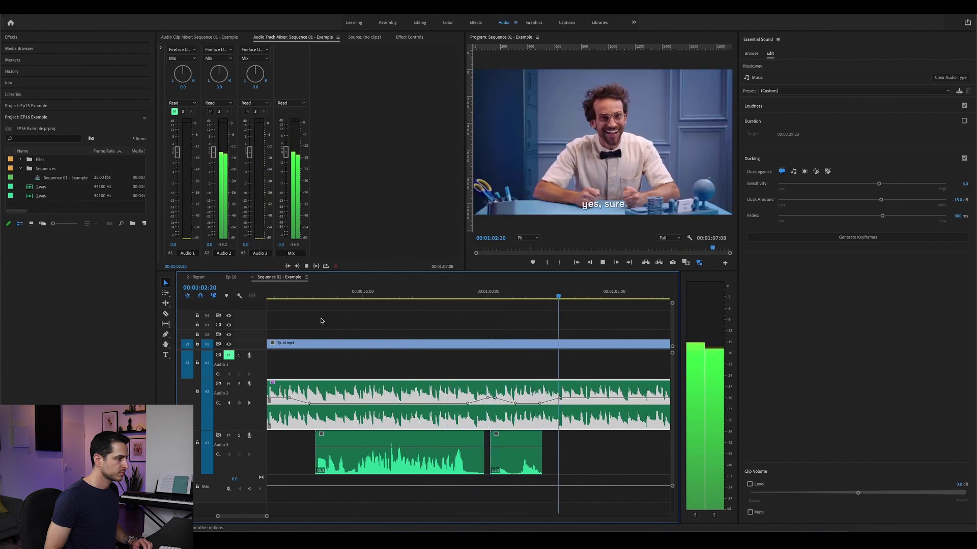
{"action": "key", "text": "space"}
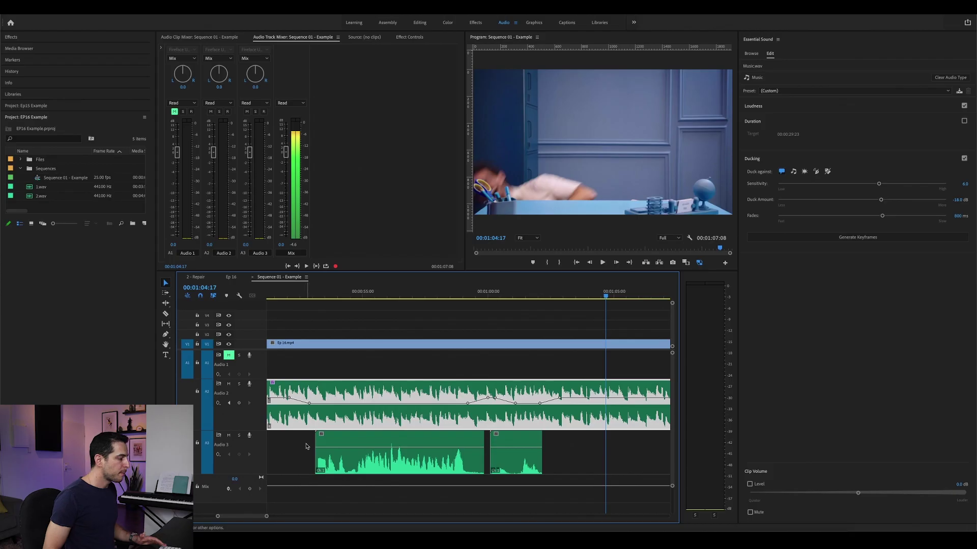
{"action": "left_click_drag", "start_coordinate": [284, 297], "coordinate": [529, 304]}
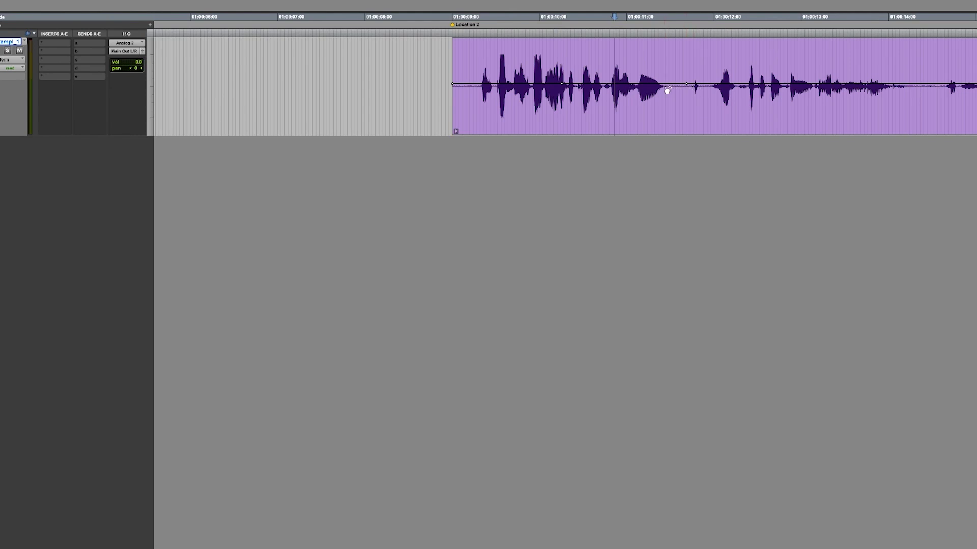
- Raise a volume breakpoint on the Pro Tools dialogue clip
{"action": "left_click", "coordinate": [667, 90]}
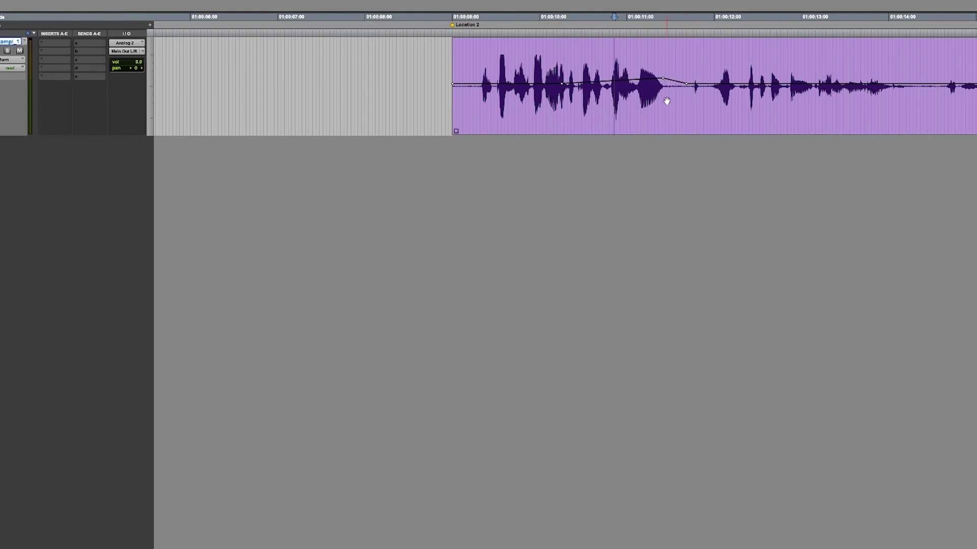
{"action": "scroll", "coordinate": [671, 97], "scroll_direction": "right", "scroll_amount": 5}
{"action": "scroll", "coordinate": [654, 109], "scroll_direction": "right", "scroll_amount": 3}
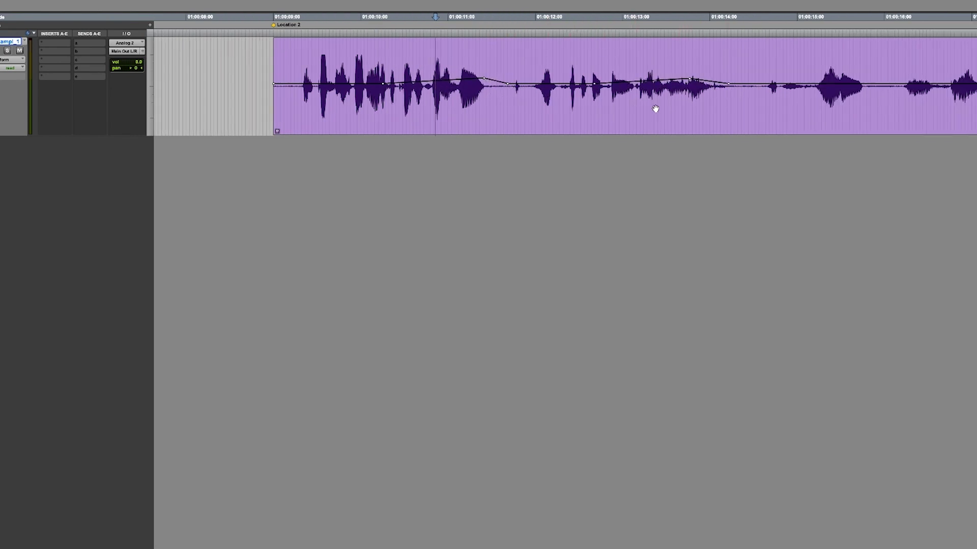
{"action": "scroll", "coordinate": [457, 92], "scroll_direction": "right", "scroll_amount": 10}
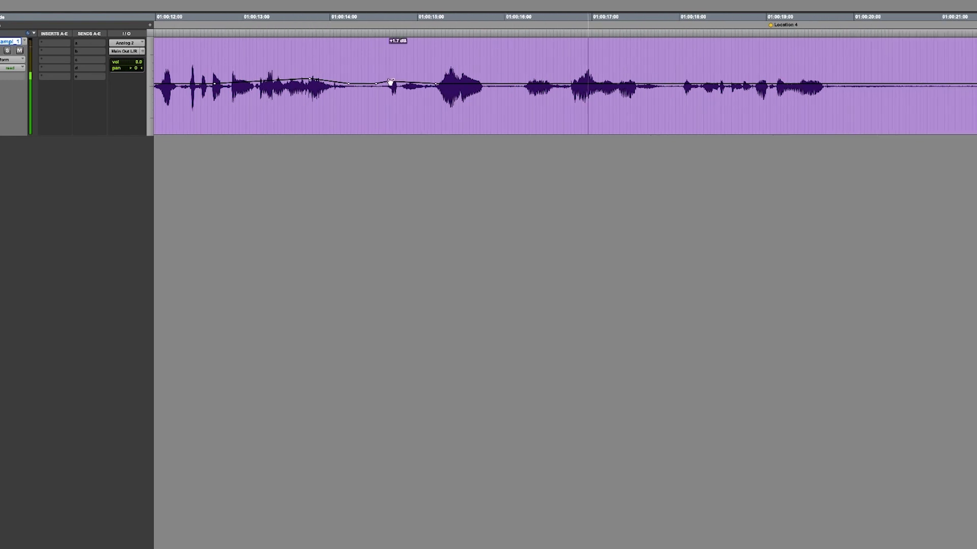
{"action": "scroll", "coordinate": [488, 71], "scroll_direction": "right", "scroll_amount": 2}
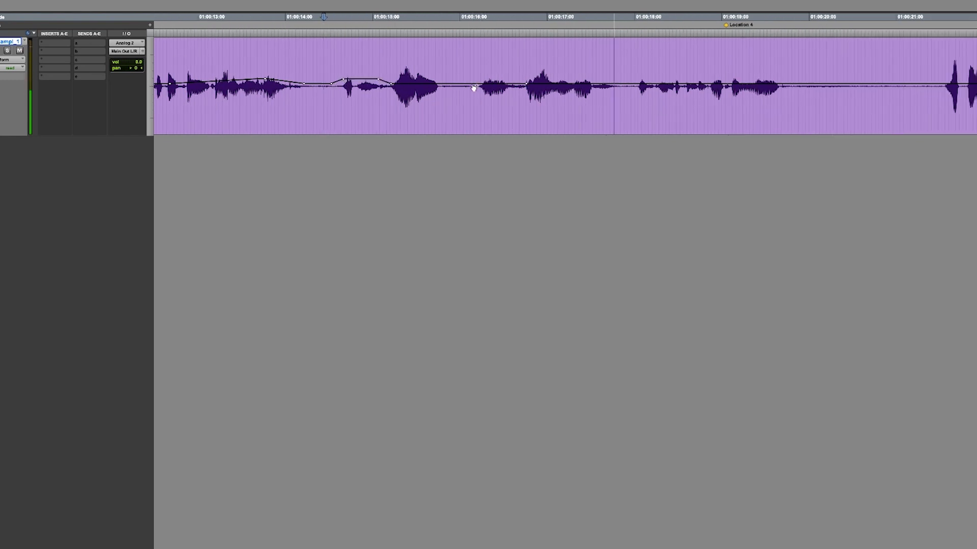
{"action": "scroll", "coordinate": [519, 89], "scroll_direction": "right", "scroll_amount": 5}
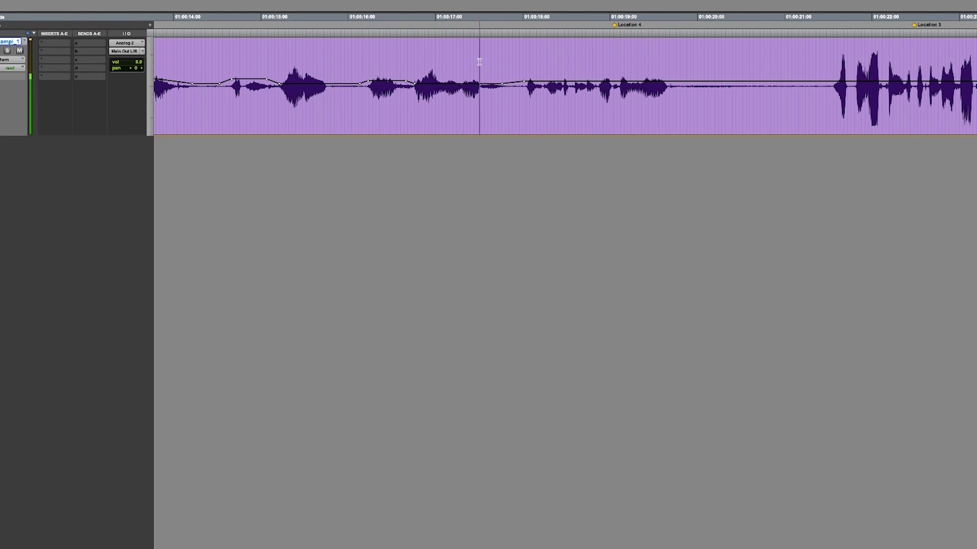
{"action": "scroll", "coordinate": [676, 84], "scroll_direction": "down", "scroll_amount": 2}
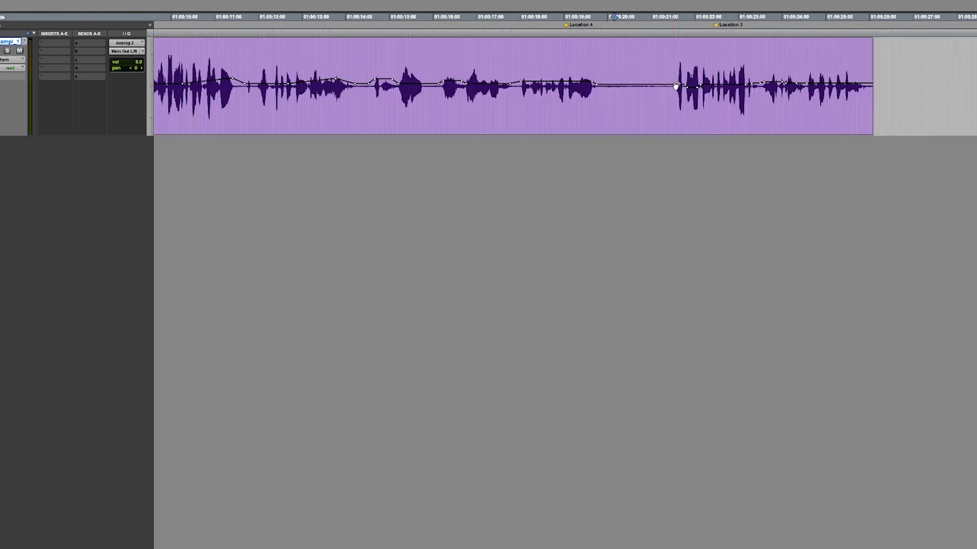
- Add a new mono audio track with Shift+Cmd+N
{"action": "key", "text": "super+shift+n"}
{"action": "key", "text": "Return"}
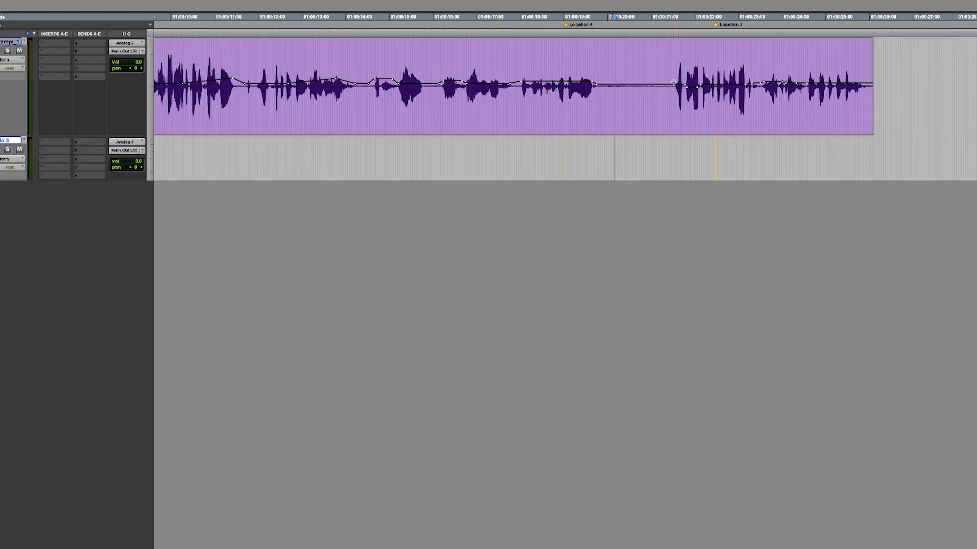
{"action": "scroll", "coordinate": [674, 85], "scroll_direction": "right", "scroll_amount": 1}
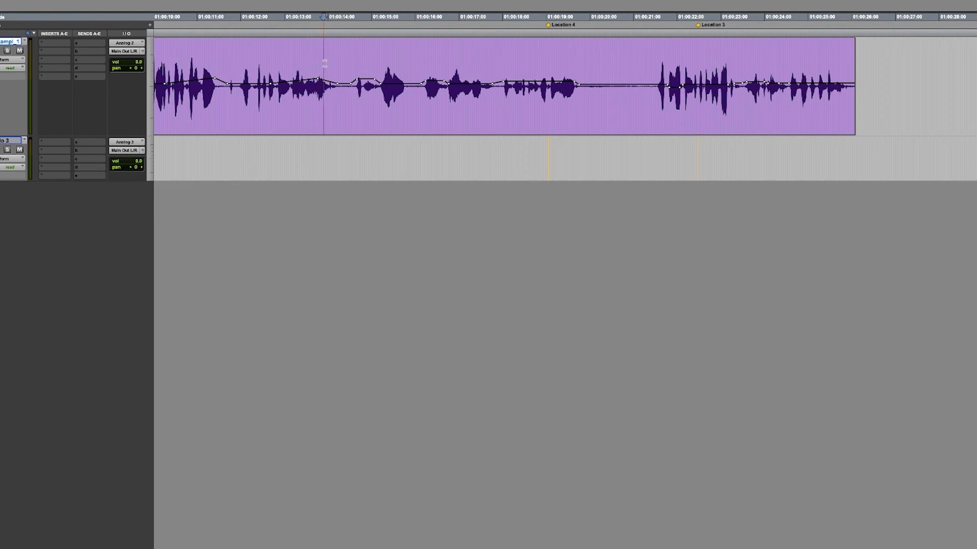
{"action": "scroll", "coordinate": [351, 66], "scroll_direction": "left", "scroll_amount": 5}
{"action": "scroll", "coordinate": [482, 65], "scroll_direction": "right", "scroll_amount": 5}
- Move two short gaps of the dialogue clip onto the new track
{"action": "left_click_drag", "start_coordinate": [603, 73], "coordinate": [673, 73]}
{"action": "left_click_drag", "start_coordinate": [512, 65], "coordinate": [496, 65]}
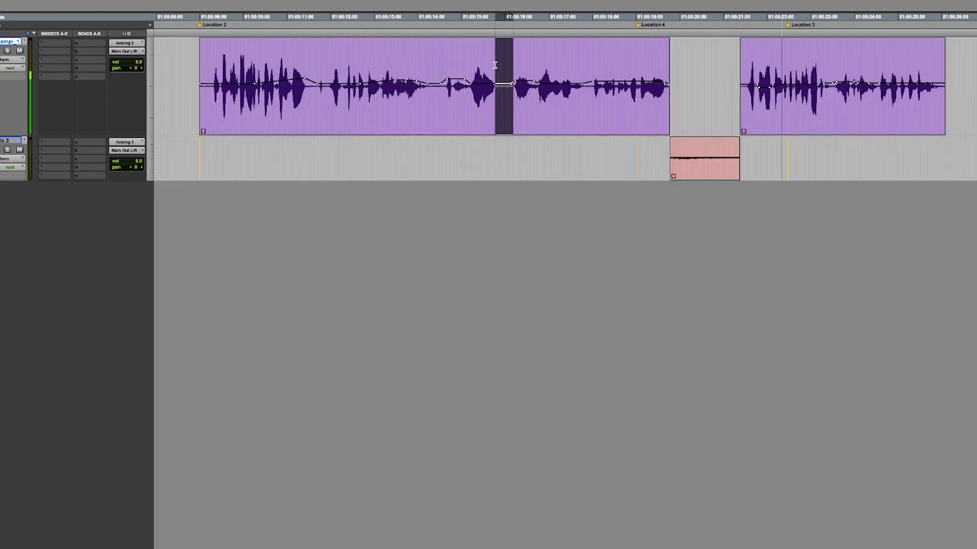
{"action": "left_click_drag", "start_coordinate": [503, 117], "coordinate": [504, 157]}
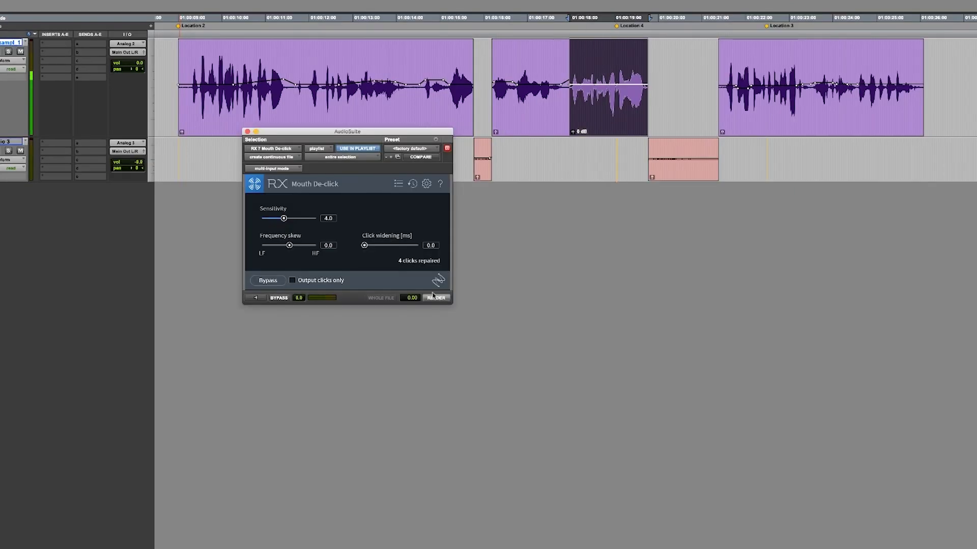
- Boost REQ band 5 near 9.8 kHz and band 2 at 126 Hz; set RComp threshold -11.1, ratio 2.88
{"action": "left_click", "coordinate": [248, 132]}
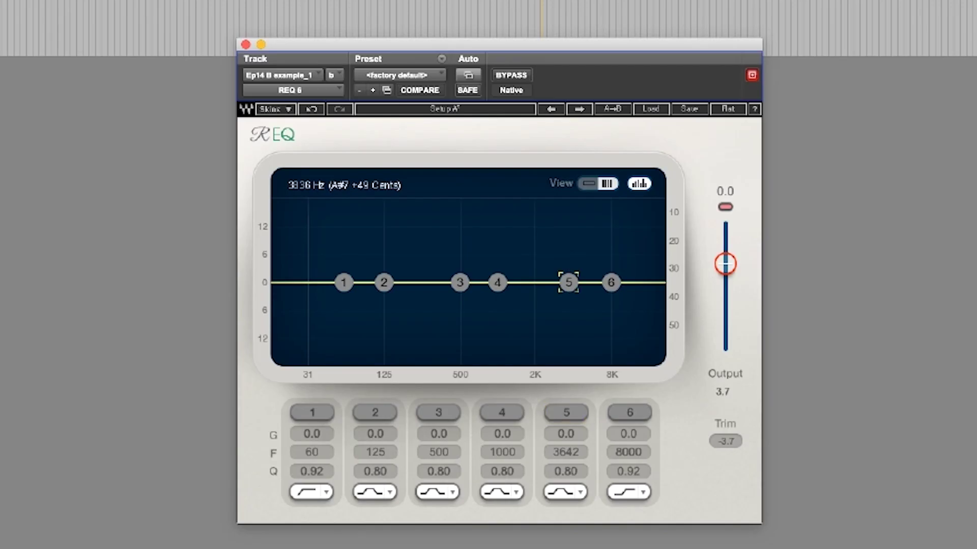
{"action": "left_click_drag", "start_coordinate": [568, 282], "coordinate": [569, 241]}
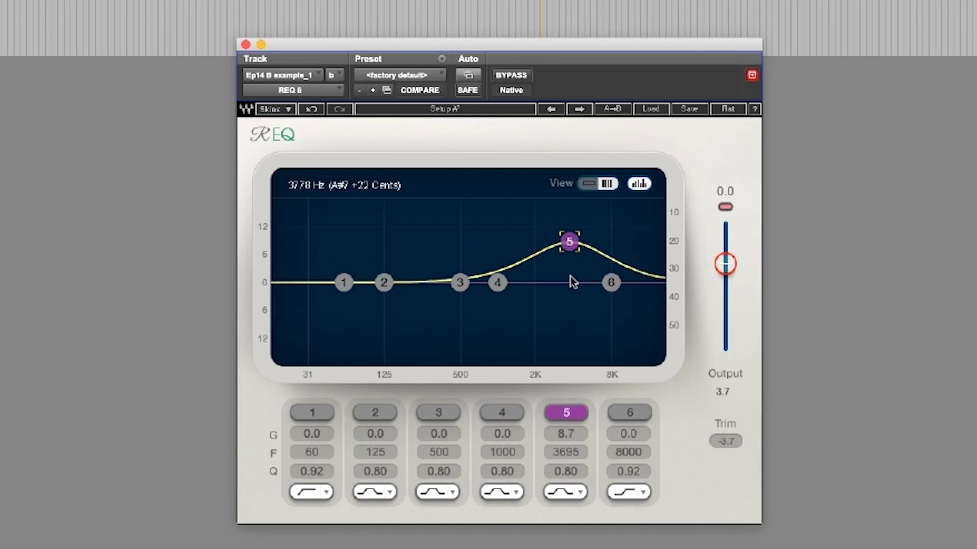
{"action": "left_click_drag", "start_coordinate": [569, 241], "coordinate": [623, 237]}
{"action": "left_click_drag", "start_coordinate": [383, 283], "coordinate": [385, 248]}
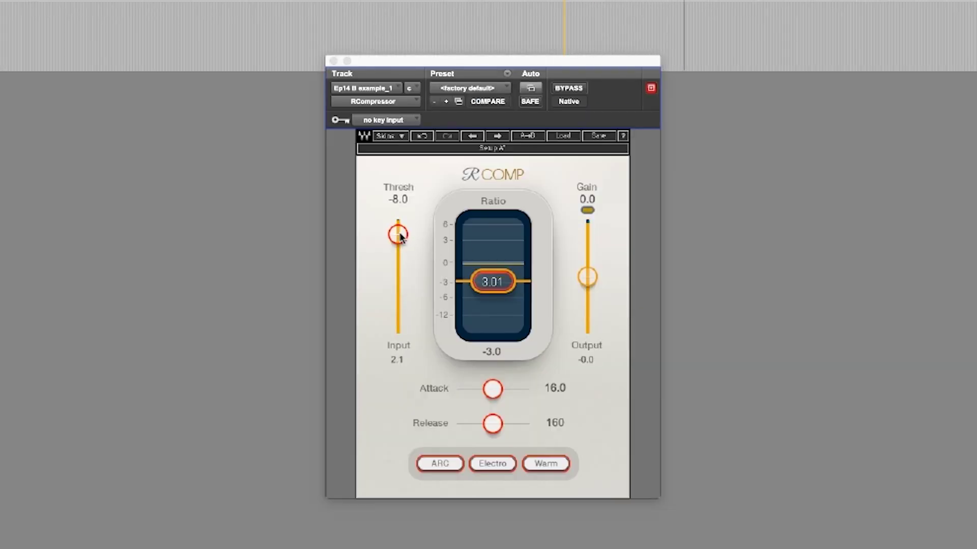
{"action": "left_click_drag", "start_coordinate": [400, 236], "coordinate": [398, 241]}
{"action": "left_click_drag", "start_coordinate": [508, 291], "coordinate": [508, 300]}
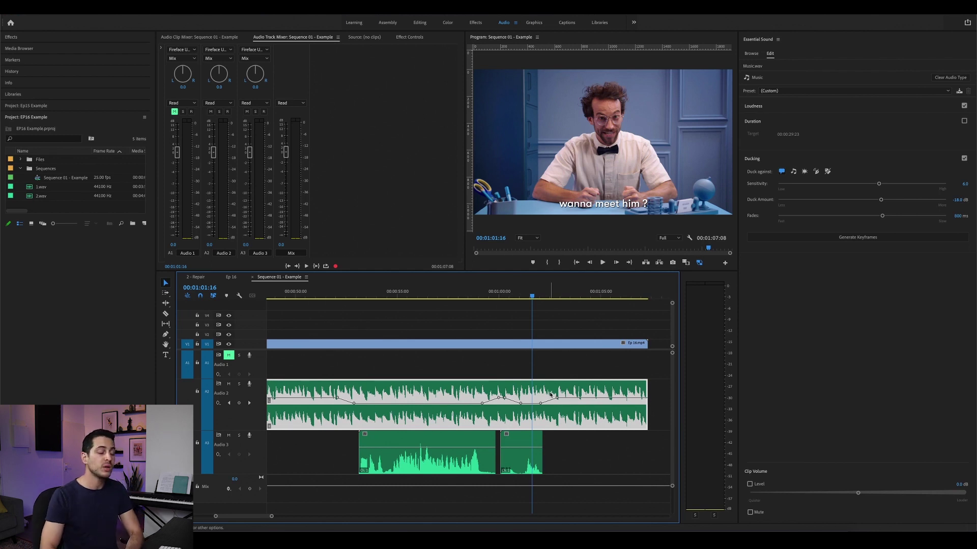
- Marquee-select both dialogue clips on Audio 3 to show their Essential Sound Dialogue settings
{"action": "left_click_drag", "start_coordinate": [585, 458], "coordinate": [504, 413]}
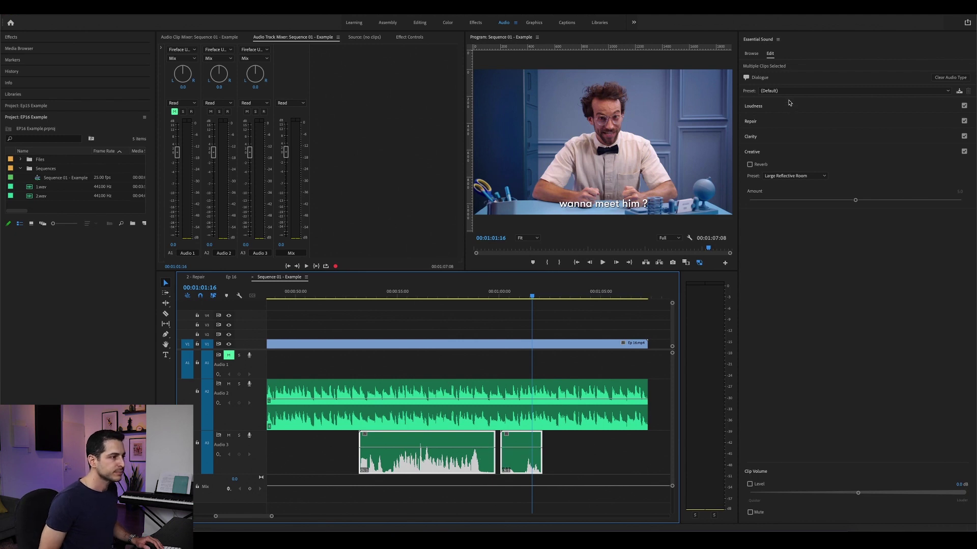
- Solo the Audio 3 dialogue track and audition it, scrubbing ahead to 01:01:05
{"action": "left_click", "coordinate": [766, 109]}
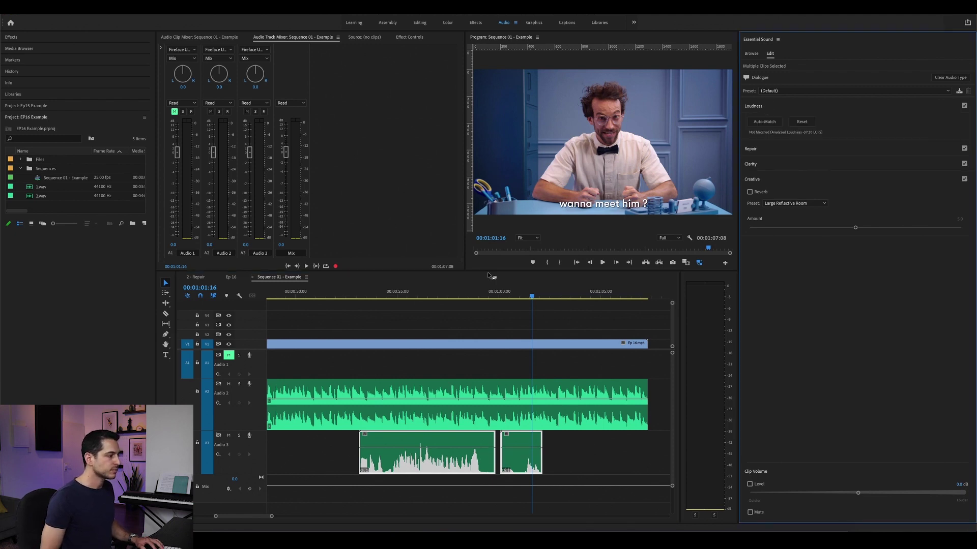
{"action": "left_click", "coordinate": [239, 435]}
{"action": "left_click", "coordinate": [389, 296]}
{"action": "key", "text": "space"}
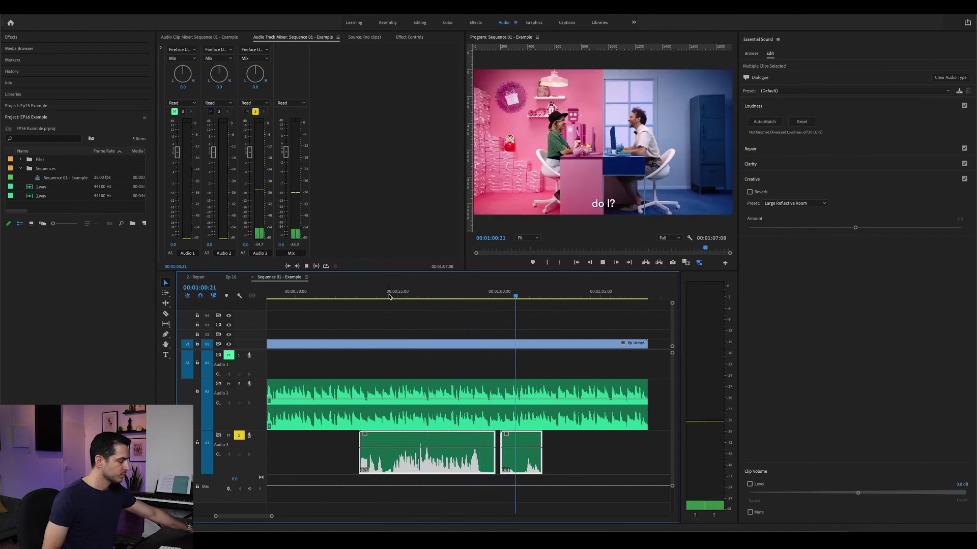
{"action": "key", "text": "space"}
{"action": "left_click", "coordinate": [438, 294]}
{"action": "left_click_drag", "start_coordinate": [436, 294], "coordinate": [525, 303]}
- Select both dialogue clips and auto-match their loudness to −23.00 LUFS
{"action": "left_click_drag", "start_coordinate": [576, 463], "coordinate": [489, 457]}
{"action": "left_click", "coordinate": [451, 294]}
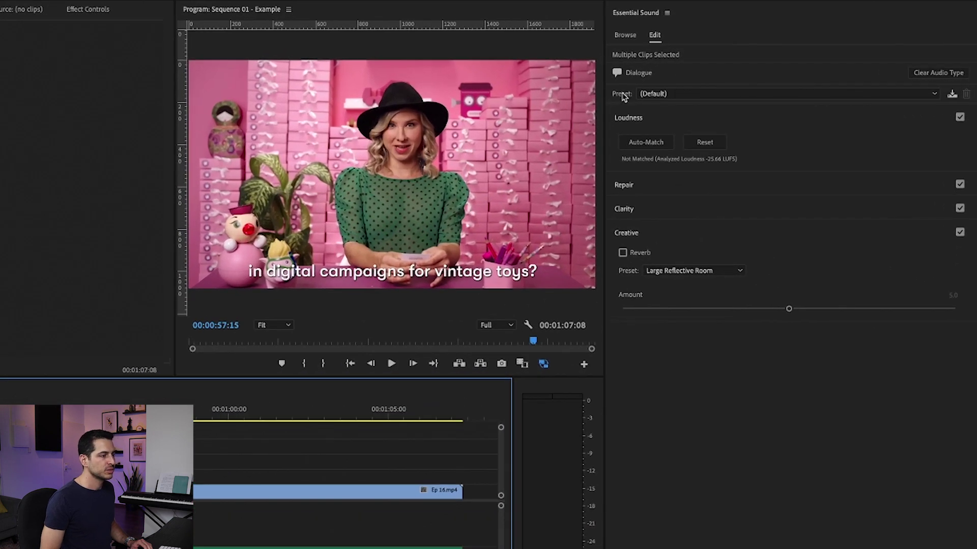
{"action": "left_click", "coordinate": [639, 119]}
{"action": "left_click", "coordinate": [651, 123]}
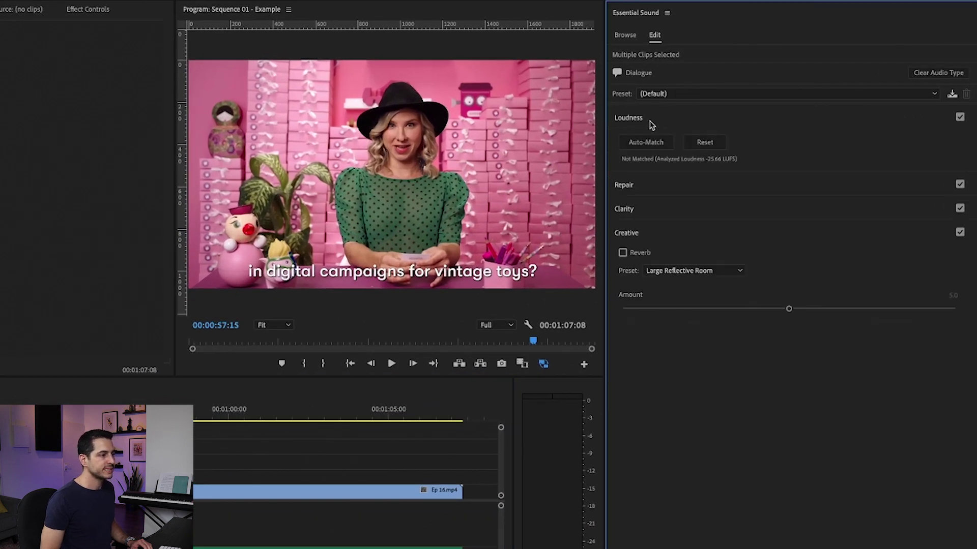
{"action": "left_click", "coordinate": [647, 143]}
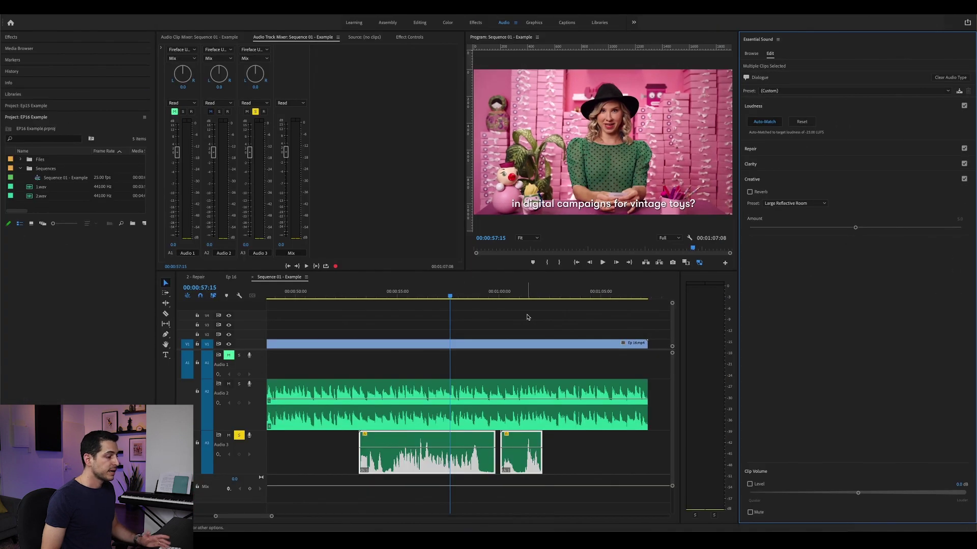
- Play back the loudness-matched dialogue from two points to check the result
{"action": "left_click", "coordinate": [448, 296]}
{"action": "key", "text": "space"}
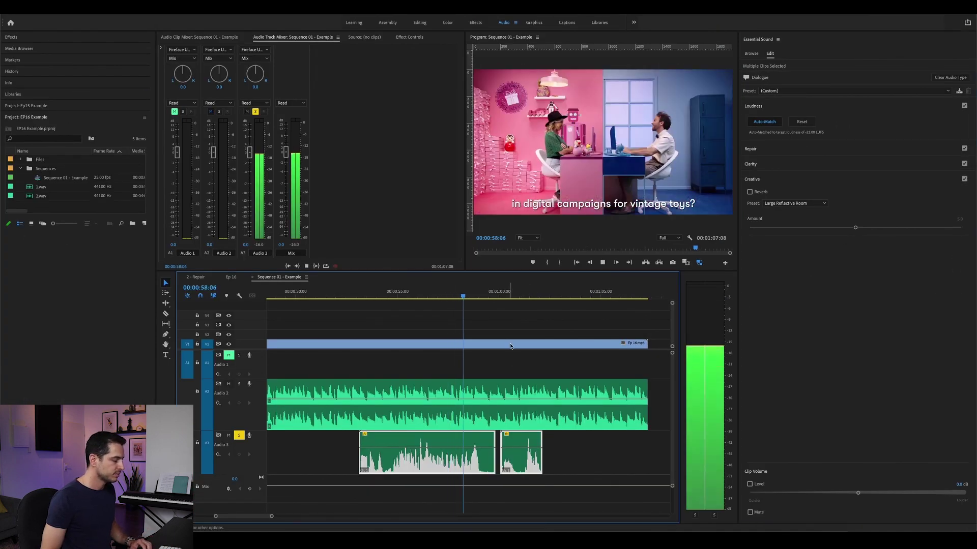
{"action": "key", "text": "space"}
{"action": "left_click", "coordinate": [525, 295]}
{"action": "key", "text": "space"}
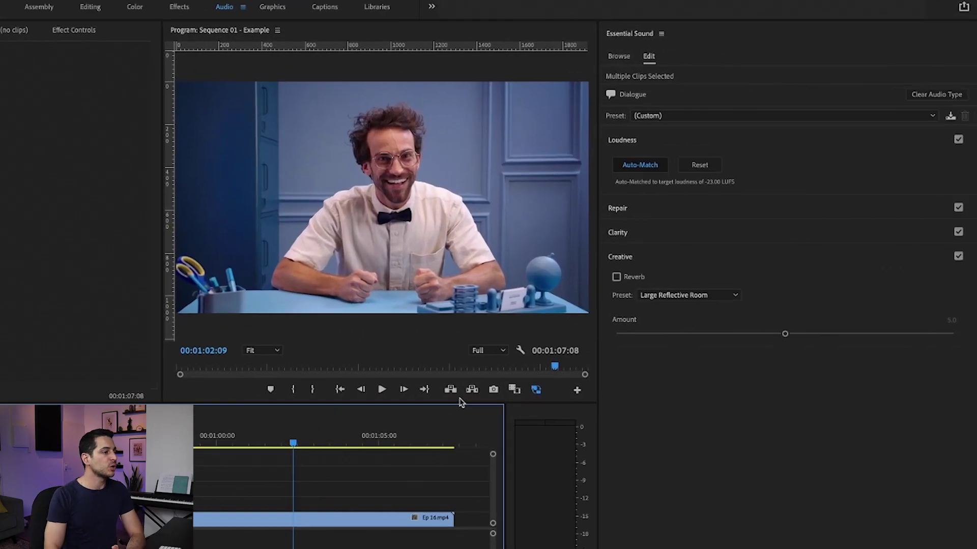
- Enable Clarity Dynamics for the dialogue and raise its amount to 1.7 while playing
{"action": "left_click", "coordinate": [695, 235]}
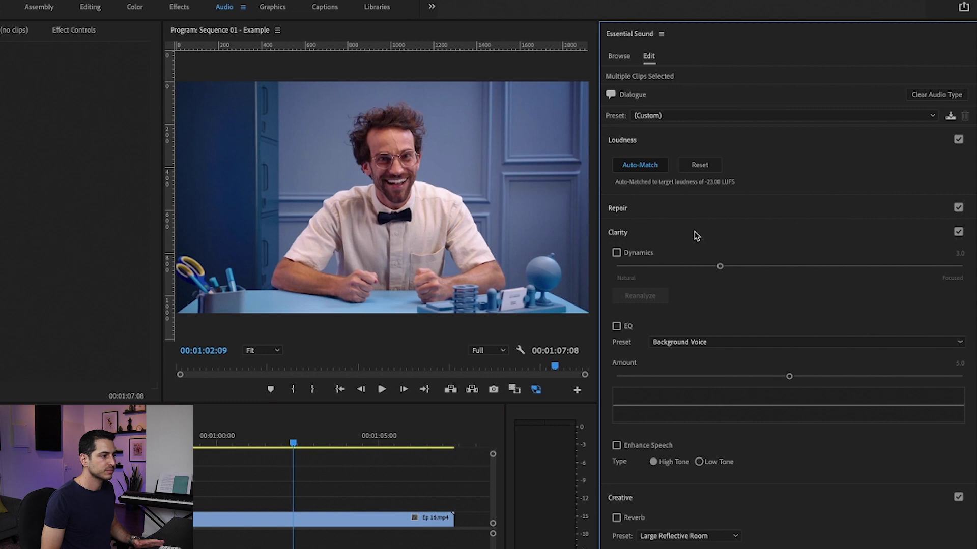
{"action": "left_click", "coordinate": [626, 257]}
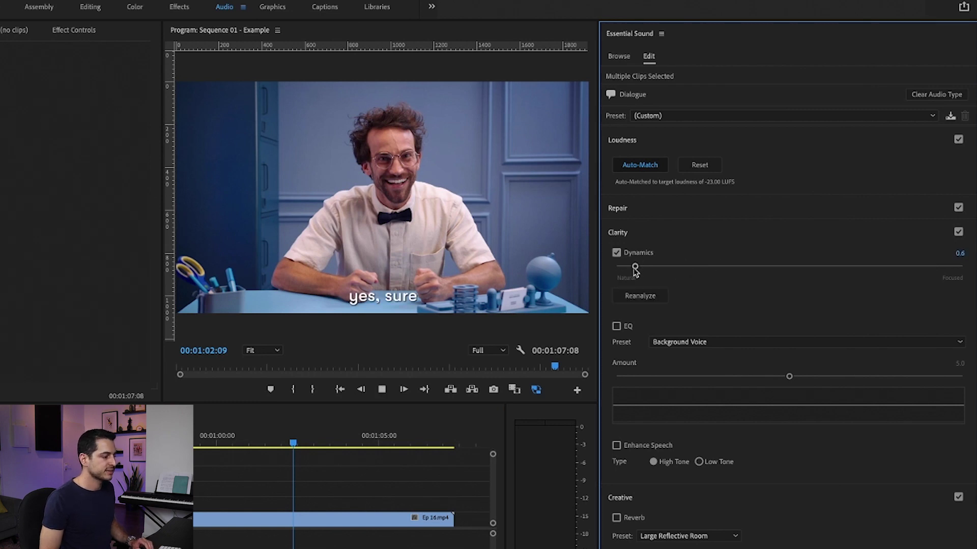
{"action": "key", "text": "space"}
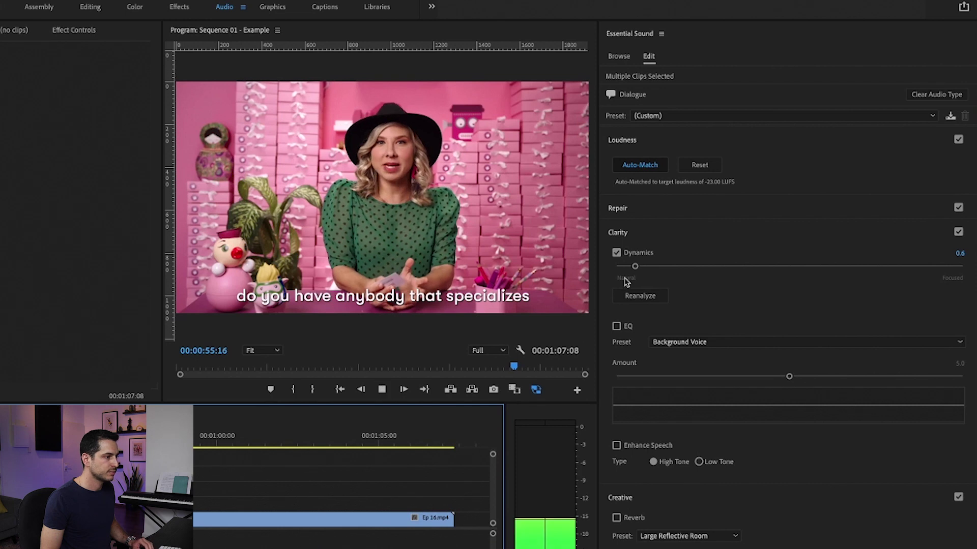
{"action": "left_click_drag", "start_coordinate": [635, 266], "coordinate": [751, 263]}
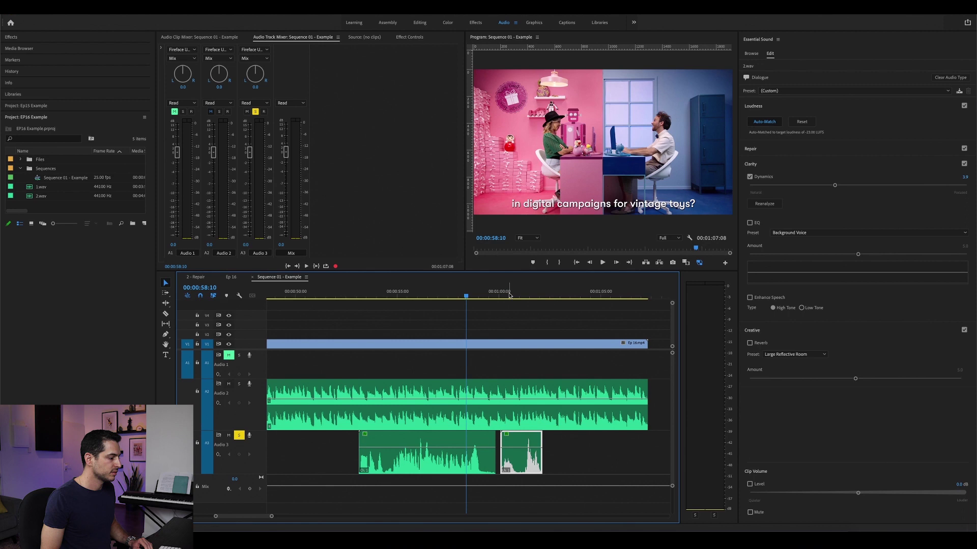
- Audition the processed dialogue from 01:00:07, about 00:57 and 01:00:02
{"action": "left_click", "coordinate": [509, 295]}
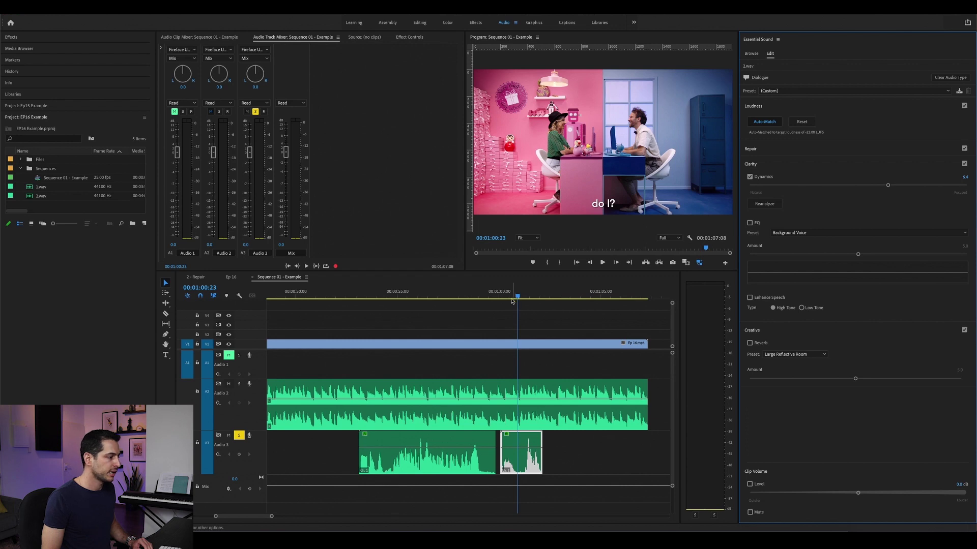
{"action": "left_click", "coordinate": [505, 296]}
{"action": "key", "text": "space"}
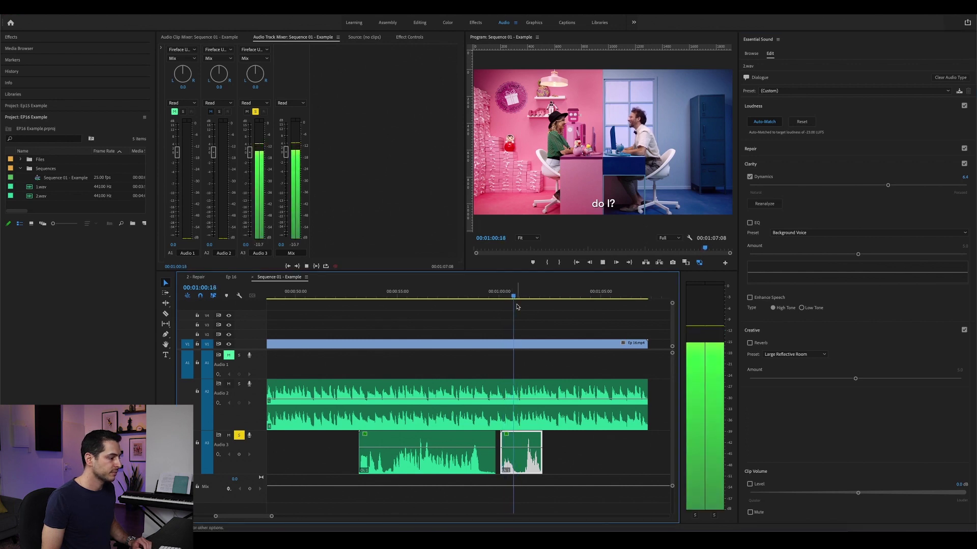
{"action": "left_click", "coordinate": [446, 296]}
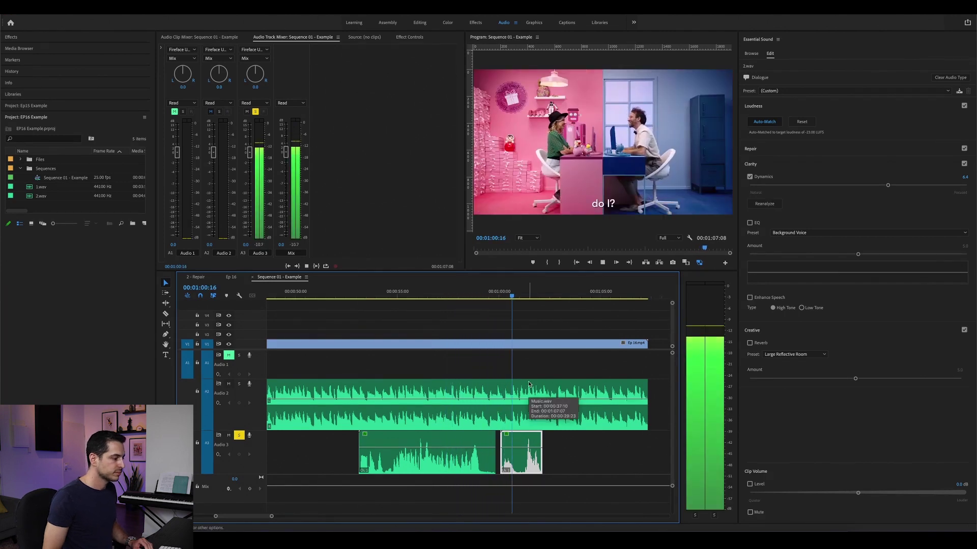
{"action": "key", "text": "space"}
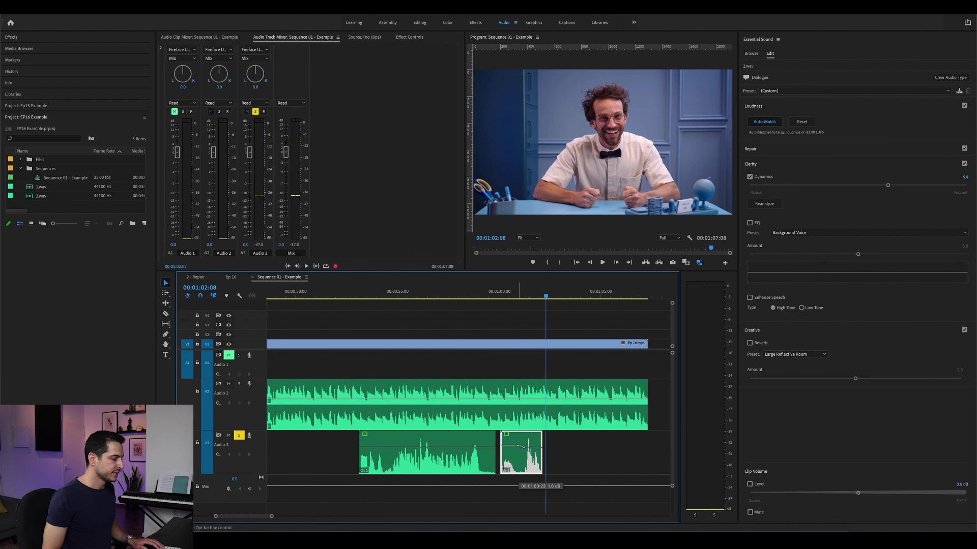
{"action": "left_click", "coordinate": [501, 295]}
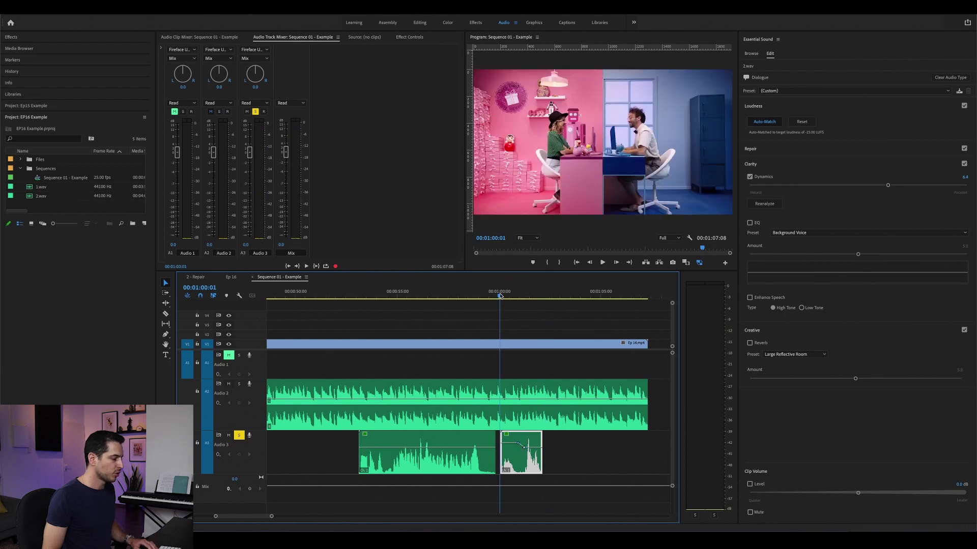
{"action": "key", "text": "space"}
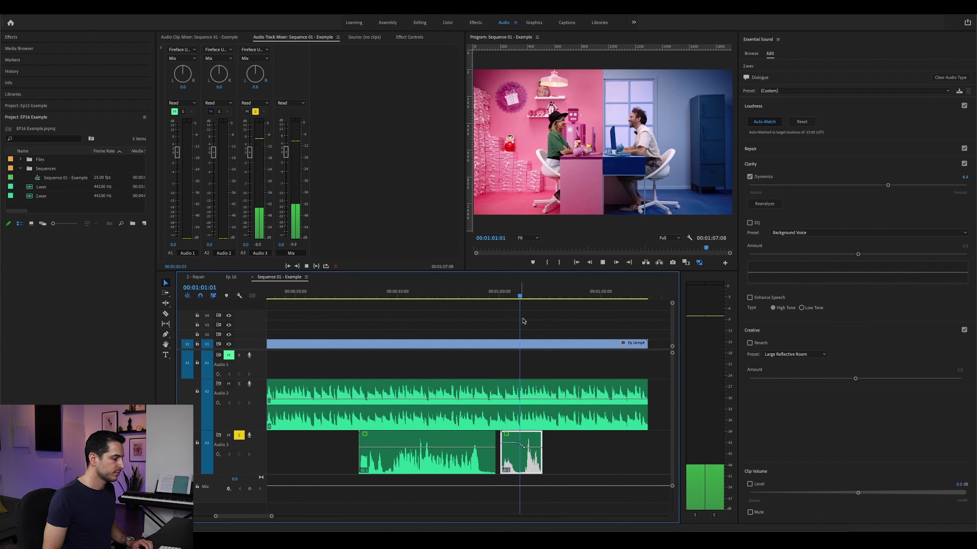
{"action": "key", "text": "space"}
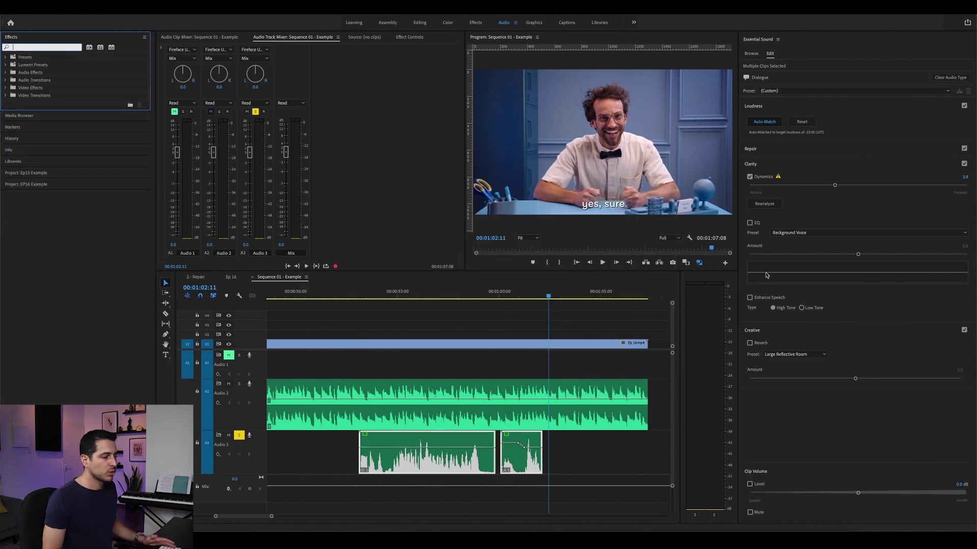
- Turn on Enhance Speech for the dialogue clips and audition them
{"action": "left_click", "coordinate": [766, 300]}
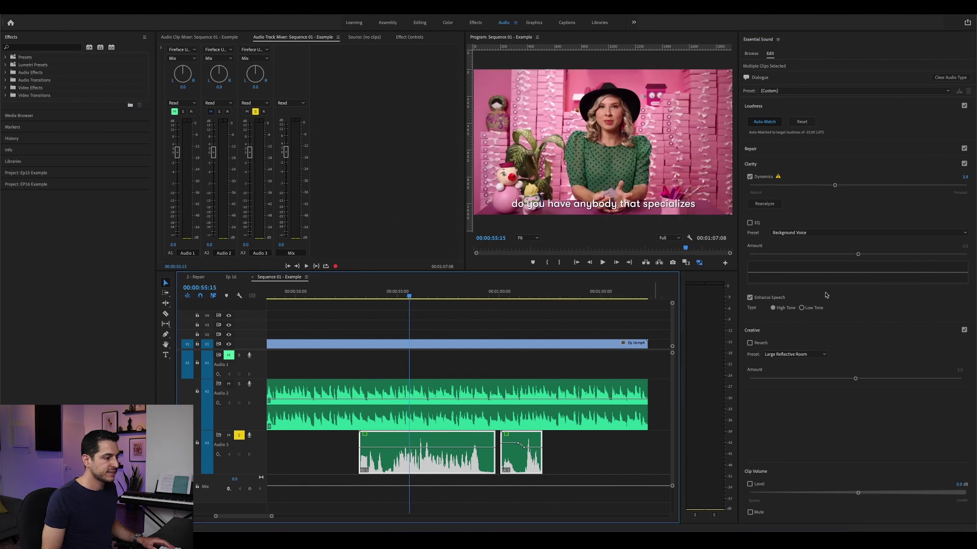
{"action": "key", "text": "space"}
{"action": "left_click", "coordinate": [815, 312]}
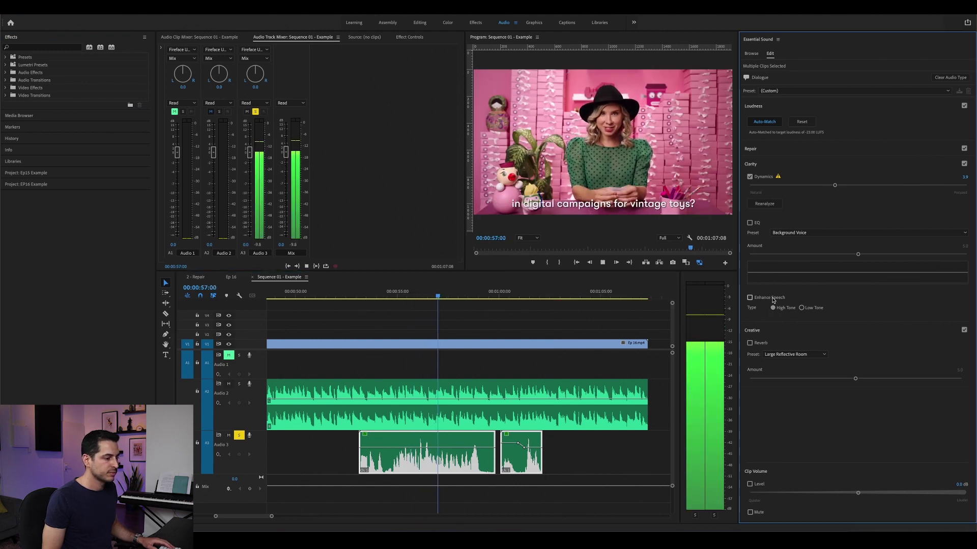
{"action": "left_click", "coordinate": [814, 310]}
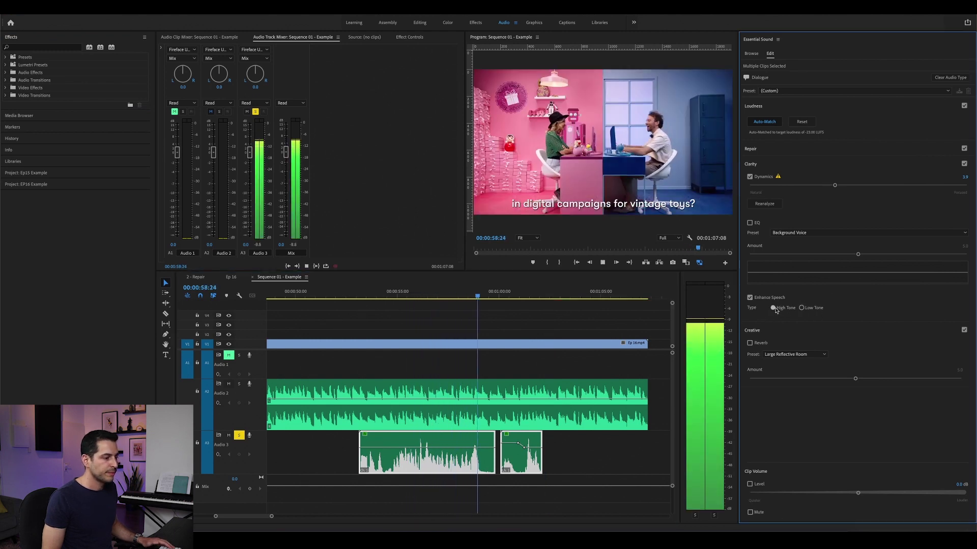
- Apply the Vocal Presence EQ preset and tune its amount to about 3.2 while replaying
{"action": "left_click", "coordinate": [809, 234]}
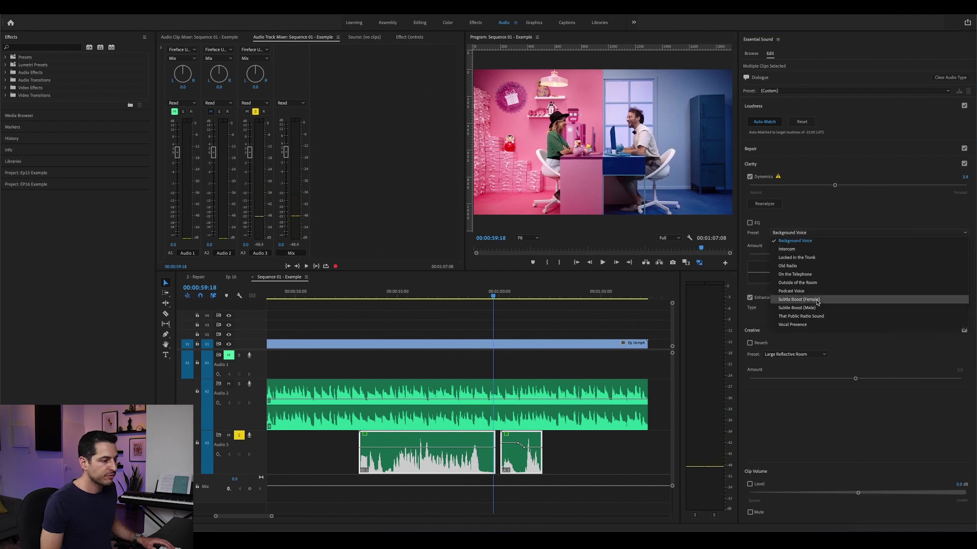
{"action": "left_click", "coordinate": [818, 325]}
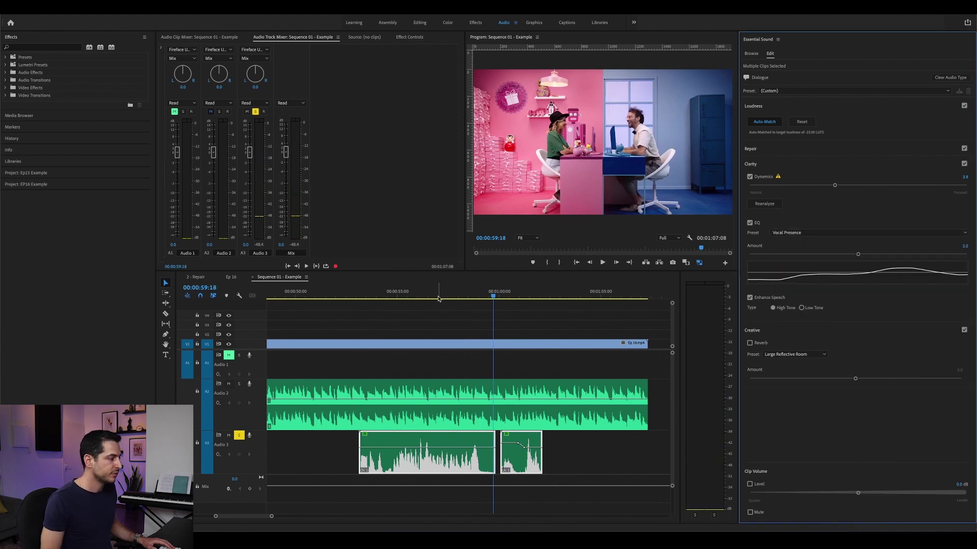
{"action": "left_click", "coordinate": [389, 295]}
{"action": "key", "text": "space"}
{"action": "left_click_drag", "start_coordinate": [858, 254], "coordinate": [837, 253]}
{"action": "key", "text": "space"}
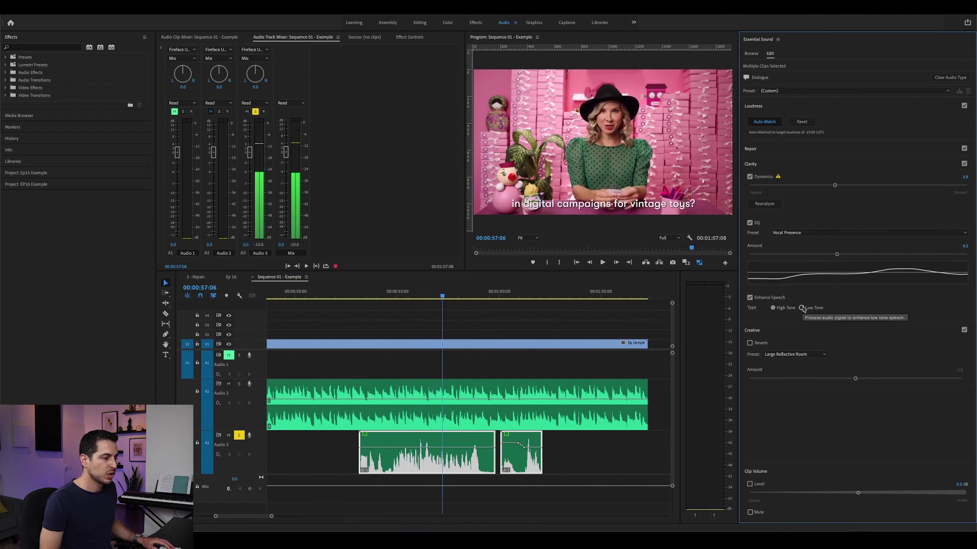
{"action": "left_click", "coordinate": [405, 295]}
{"action": "key", "text": "space"}
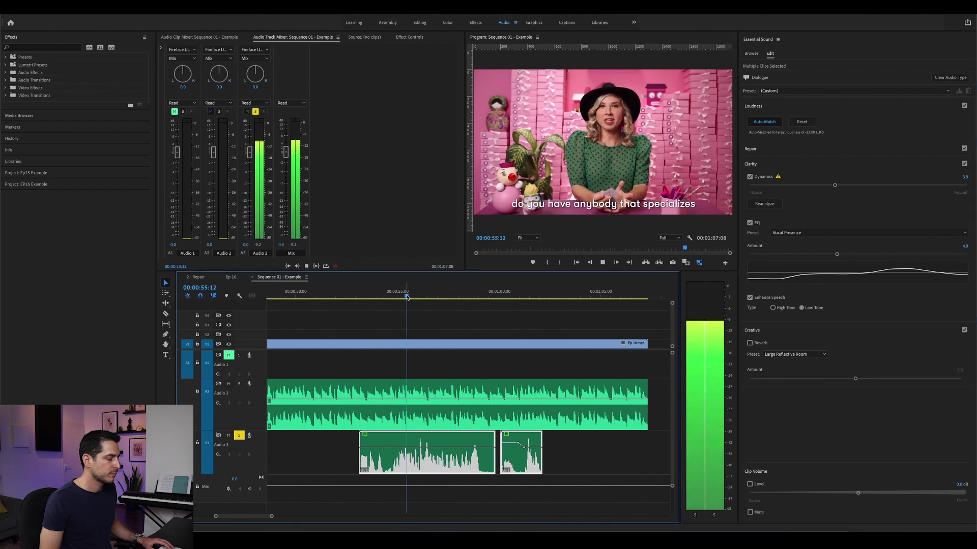
{"action": "mouse_move", "coordinate": [837, 254]}
{"action": "left_mouse_down"}
{"action": "mouse_move", "coordinate": [866, 255]}
{"action": "mouse_move", "coordinate": [820, 258]}
{"action": "left_mouse_up"}
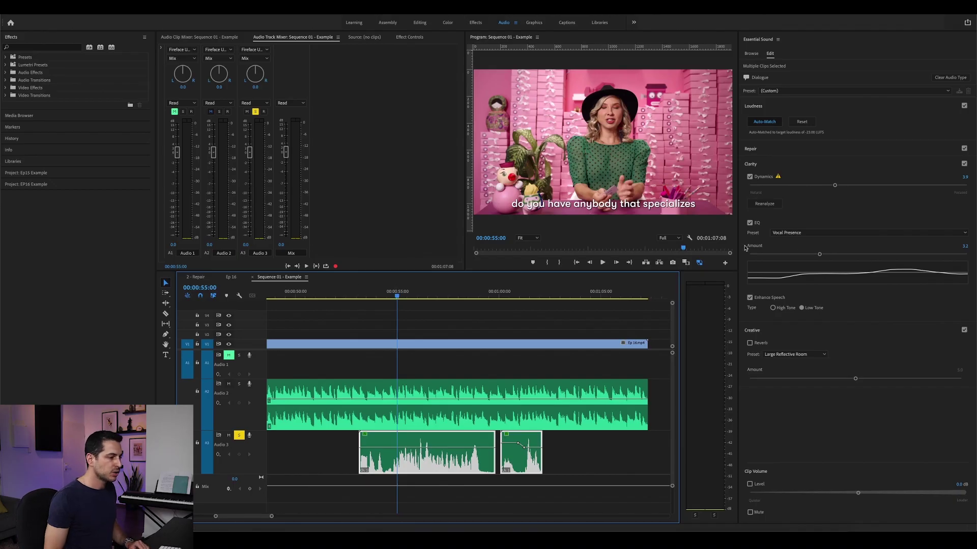
- Uncheck Enhance Speech on the dialogue and expand the Audio 2 music track's height
{"action": "left_click", "coordinate": [750, 298]}
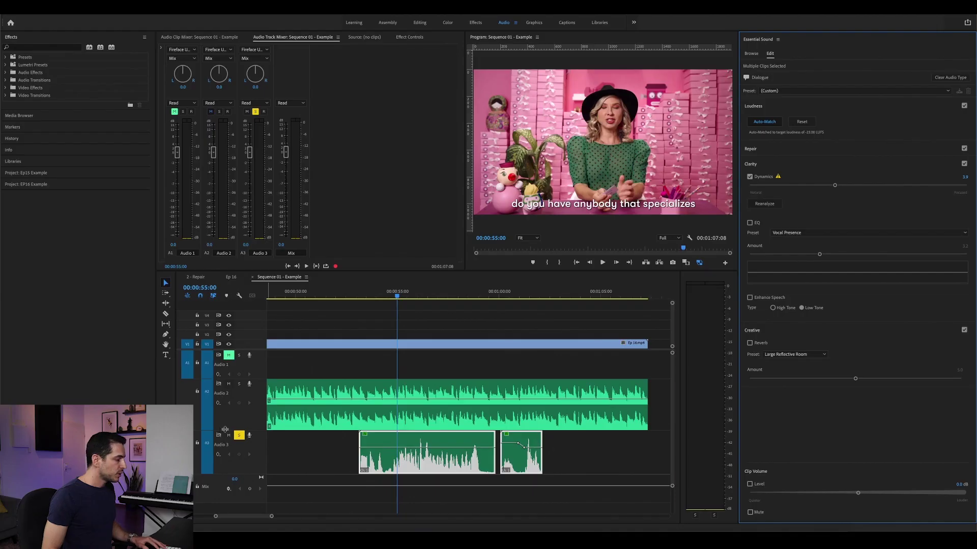
{"action": "left_click_drag", "start_coordinate": [225, 430], "coordinate": [227, 468]}
{"action": "key", "text": "="}
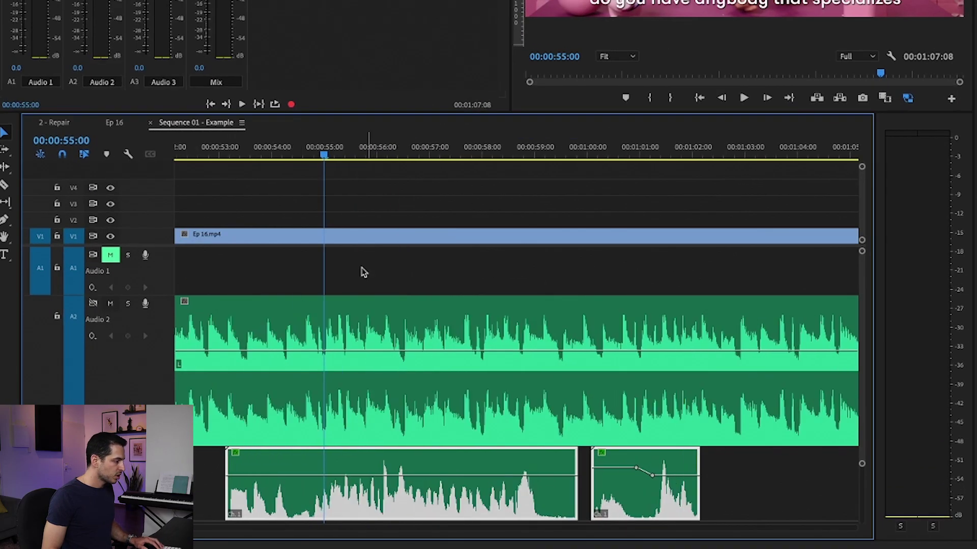
- Drag the music's ramp-up keyframe earlier on Audio 2 and play back the gaps to check ducking
{"action": "left_click", "coordinate": [212, 355]}
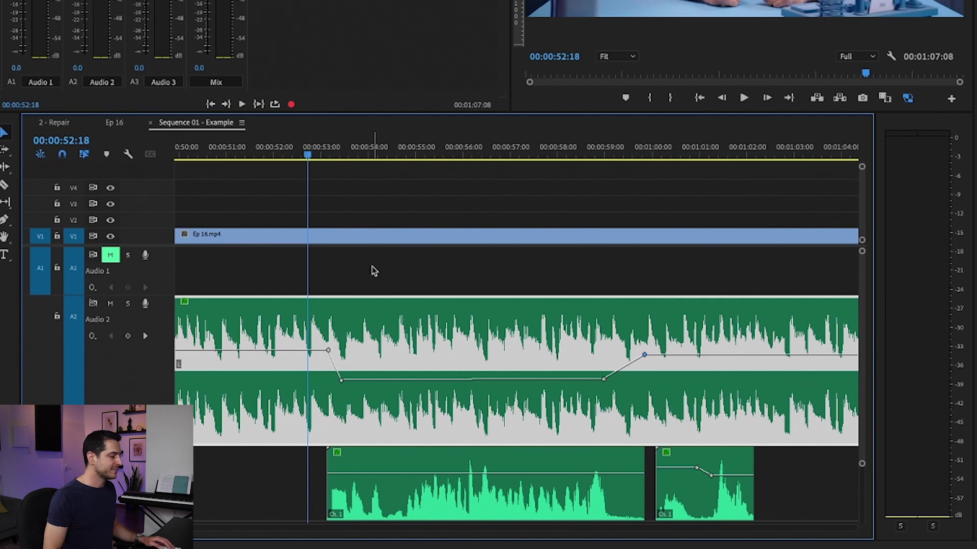
{"action": "scroll", "coordinate": [314, 290], "scroll_direction": "up", "scroll_amount": 5}
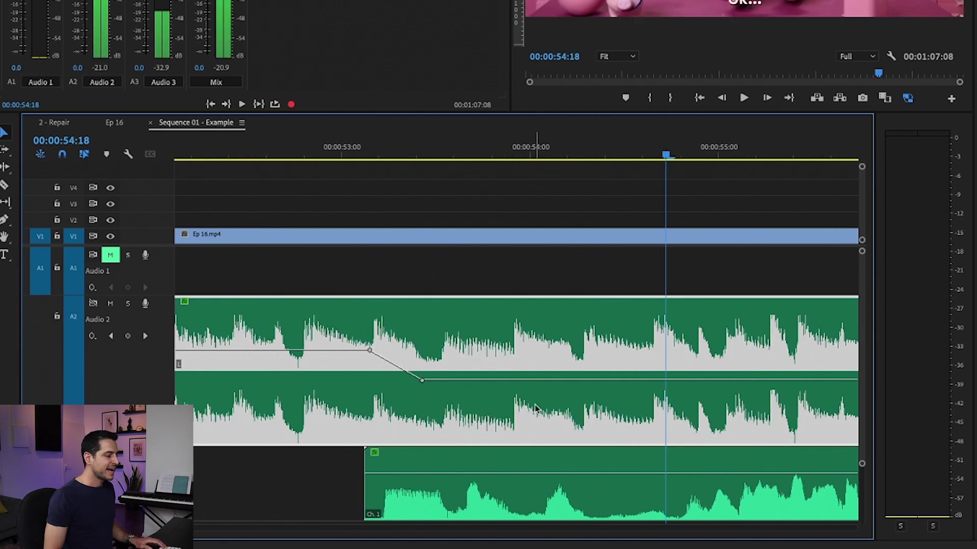
{"action": "scroll", "coordinate": [537, 409], "scroll_direction": "down", "scroll_amount": 8}
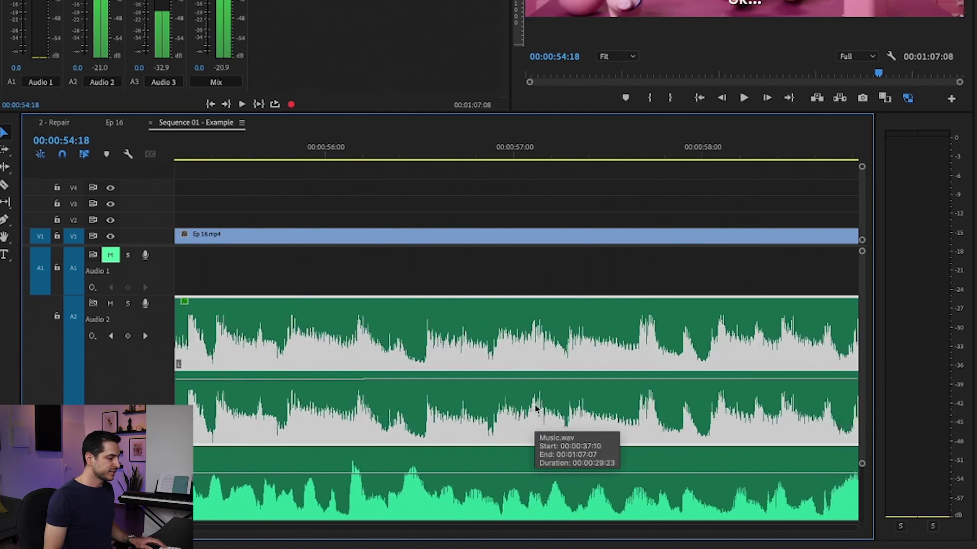
{"action": "scroll", "coordinate": [537, 410], "scroll_direction": "up", "scroll_amount": 4}
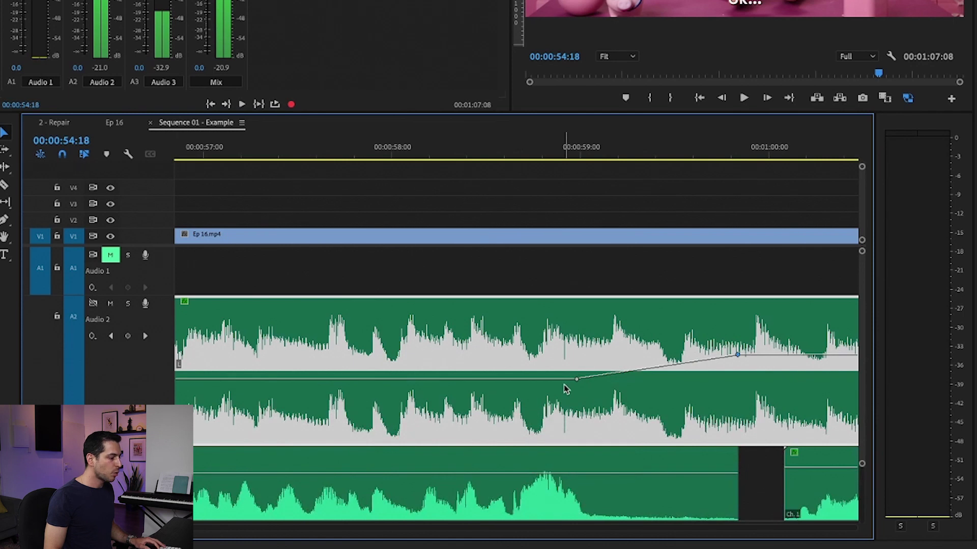
{"action": "left_click_drag", "start_coordinate": [609, 378], "coordinate": [561, 380]}
{"action": "key", "text": "space"}
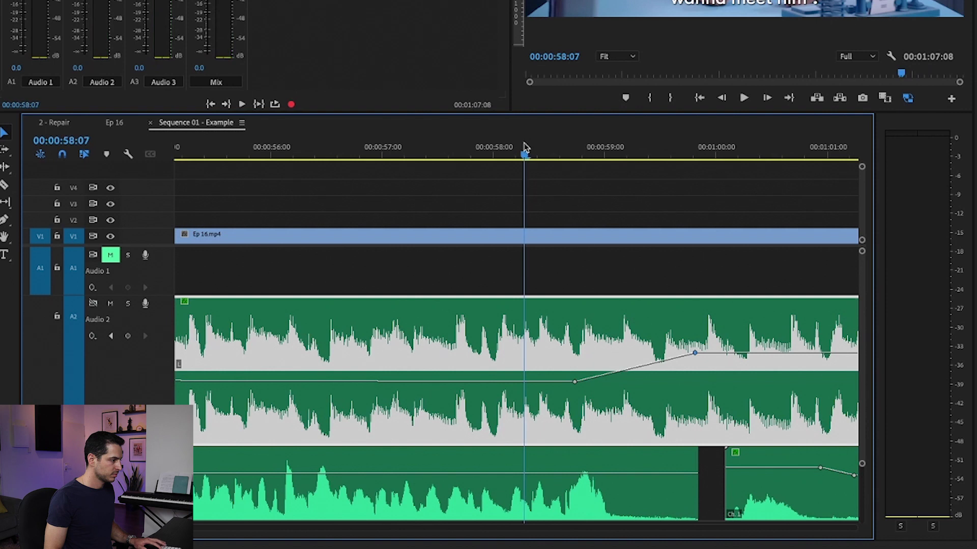
{"action": "scroll", "coordinate": [530, 233], "scroll_direction": "right", "scroll_amount": 3}
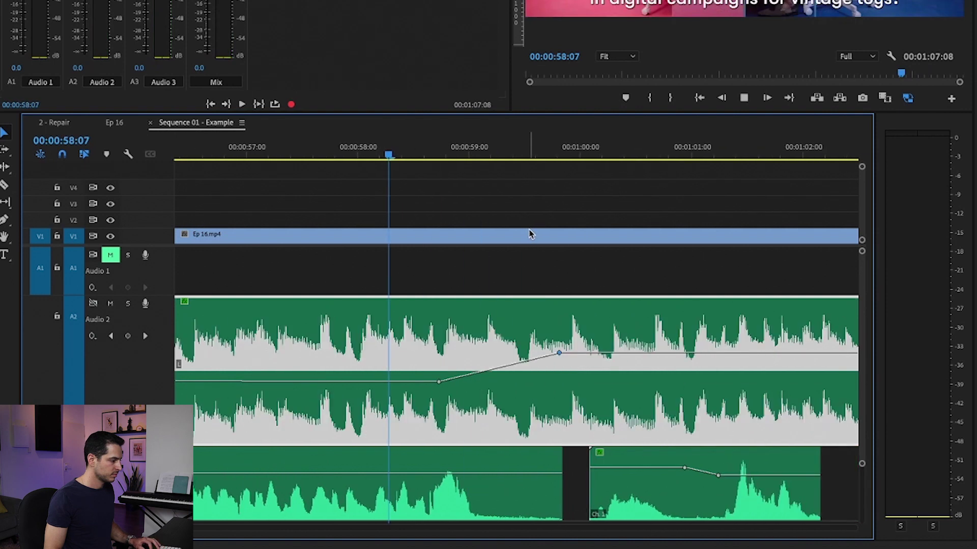
{"action": "key", "text": "space"}
{"action": "key", "text": "space"}
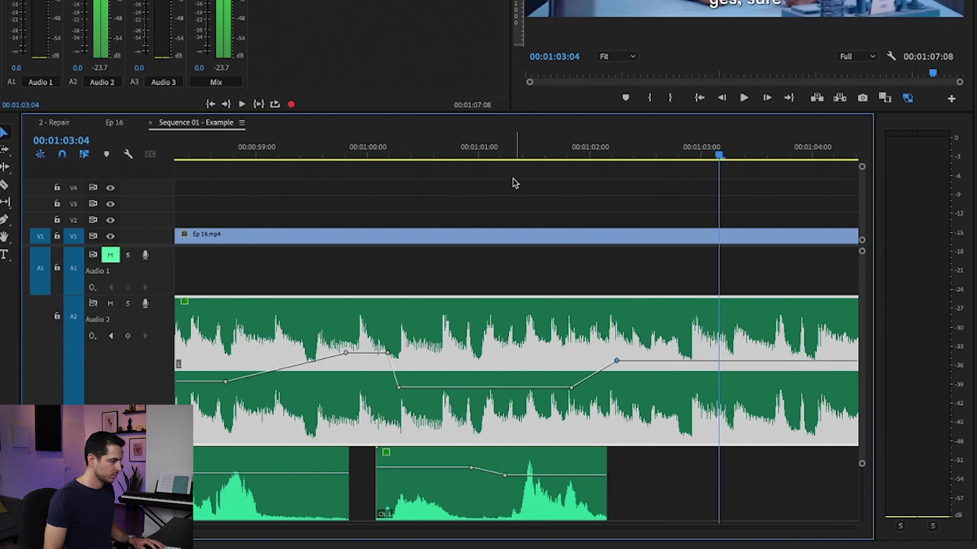
{"action": "key", "text": "space"}
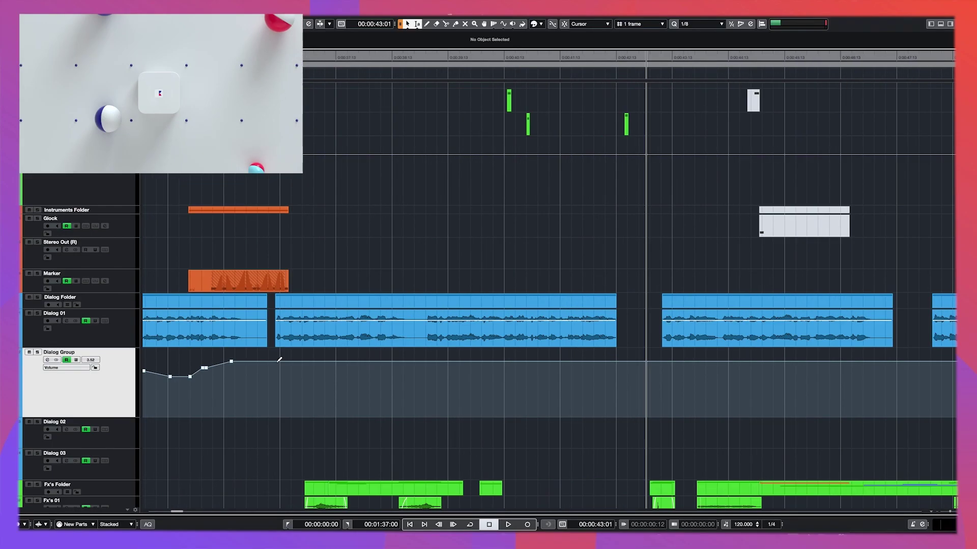
- On the Bavegung Project details form, set duration 01:37, check Social media, and add a Step 01 link field
{"action": "mouse_move", "coordinate": [279, 361]}
{"action": "left_mouse_down"}
{"action": "mouse_move", "coordinate": [378, 361]}
{"action": "mouse_move", "coordinate": [361, 362]}
{"action": "left_mouse_up"}
{"action": "left_click_drag", "start_coordinate": [426, 363], "coordinate": [523, 371]}
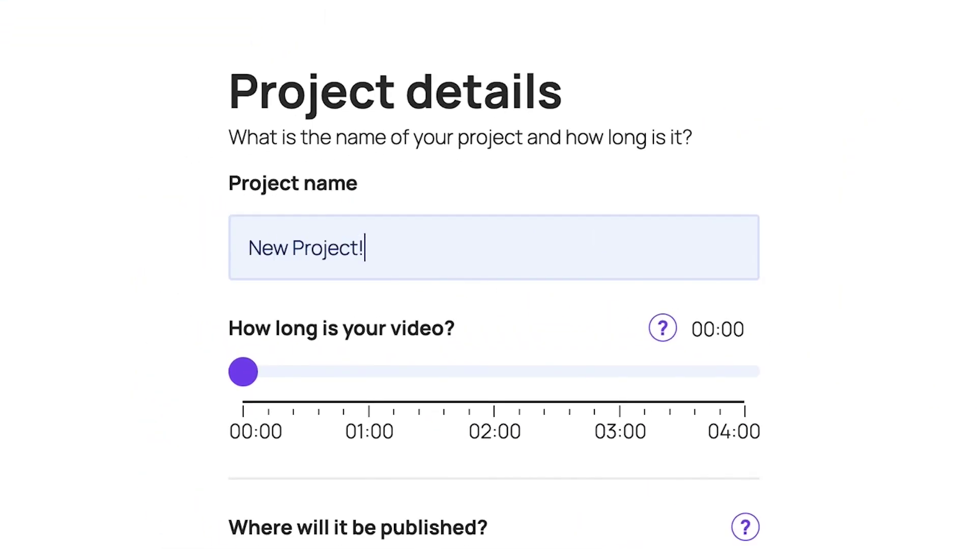
{"action": "left_click_drag", "start_coordinate": [371, 374], "coordinate": [446, 373]}
{"action": "left_click", "coordinate": [277, 527]}
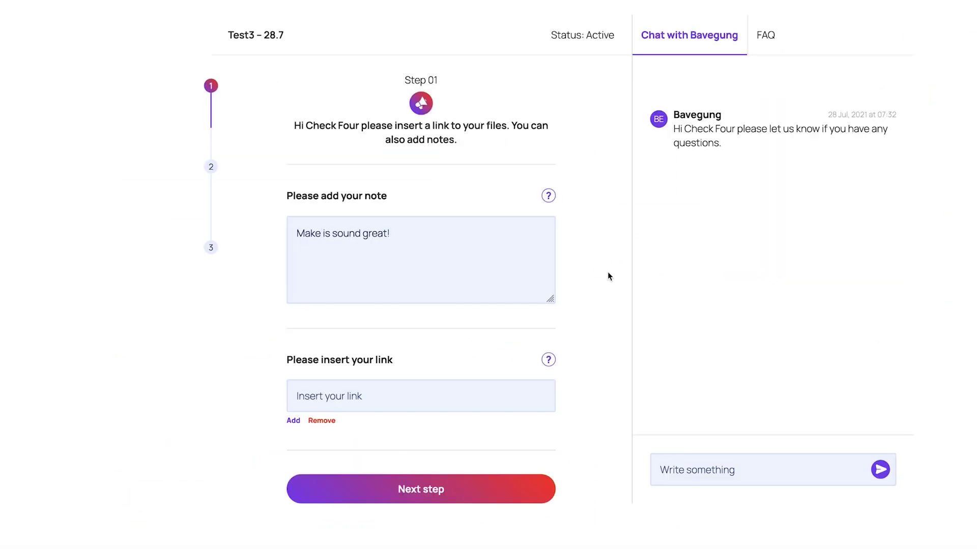
{"action": "left_click", "coordinate": [291, 421]}
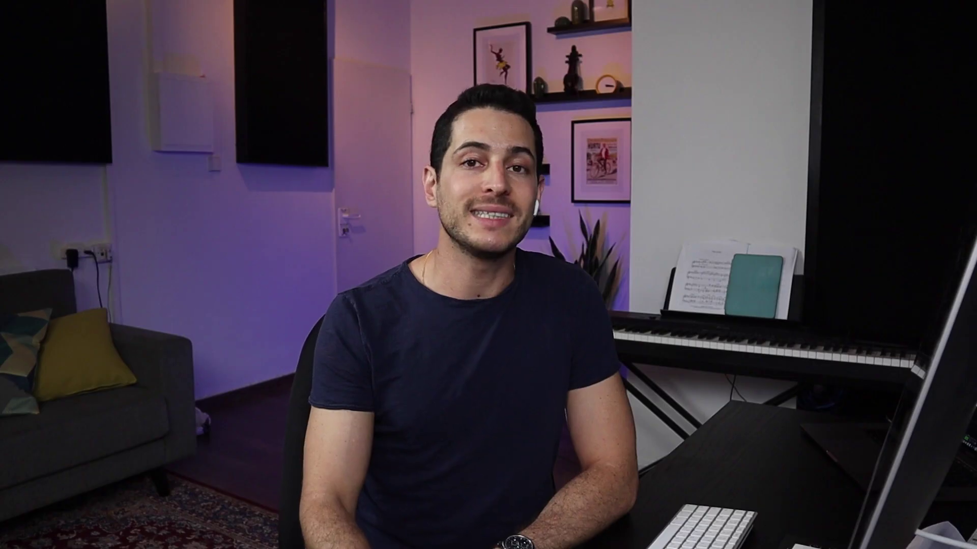